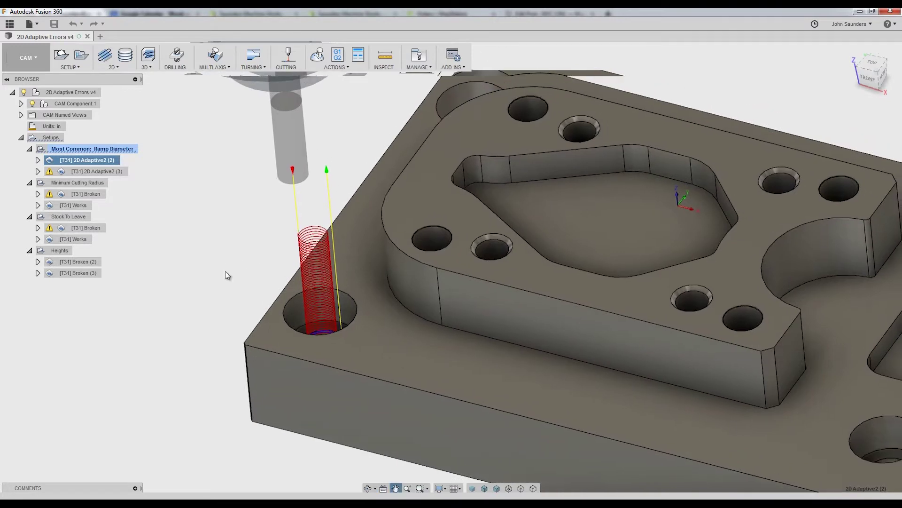
# Step: Measure the diameters of the large corner counterbore and the smaller plain hole on the raised face
pyautogui.scroll(5, 316, 328)
pyautogui.press('i')
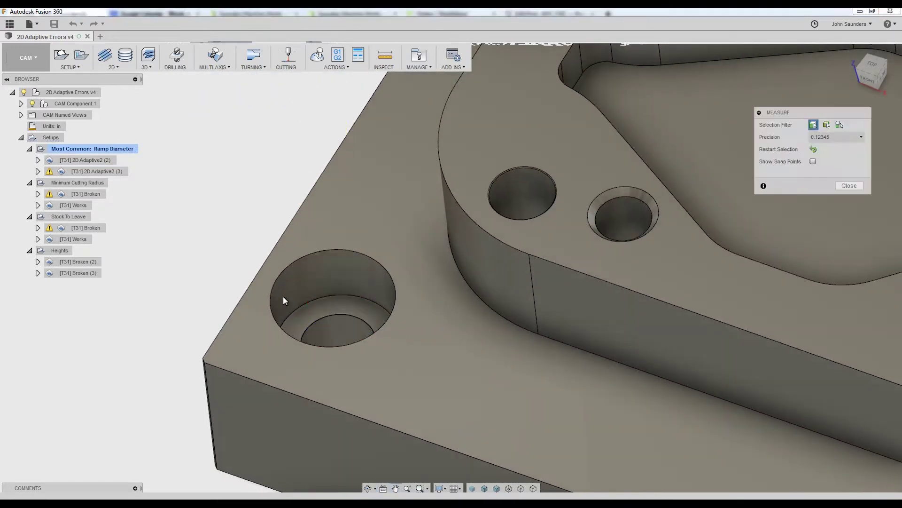
pyautogui.click(329, 294)
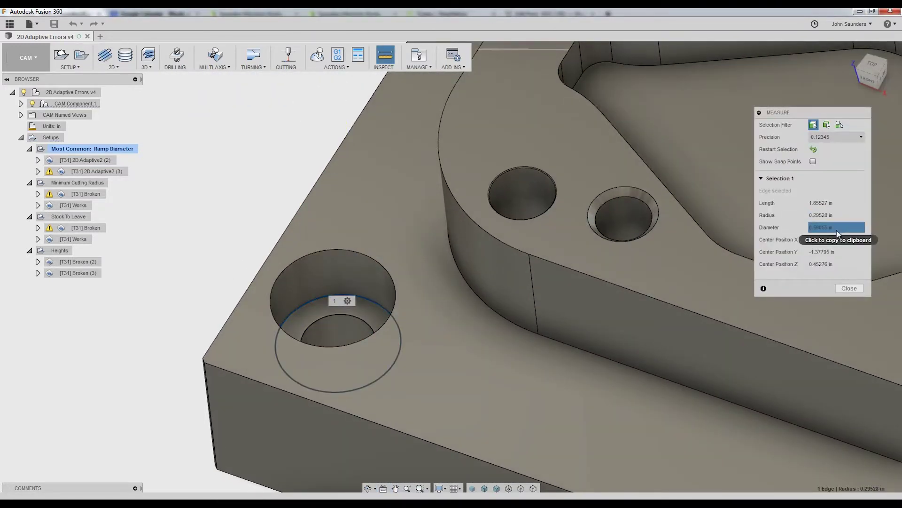
pyautogui.click(846, 288)
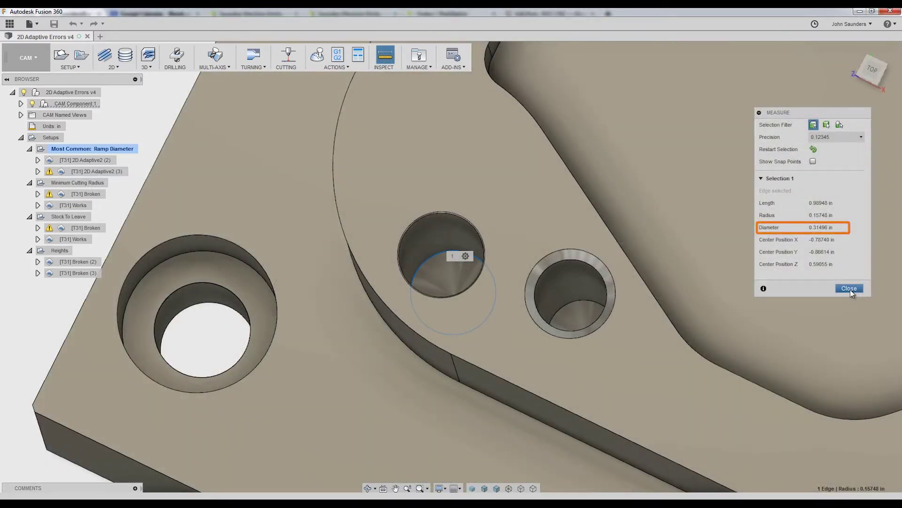
pyautogui.click(850, 290)
# Step: Inspect the pocket selection of the 2D Adaptive2 (3) operation, leaving its settings without saving changes
pyautogui.scroll(-4, 648, 266)
pyautogui.moveTo(618, 265); pyautogui.dragTo(501, 272, button='middle')
pyautogui.keyDown('shift'); pyautogui.moveTo(501, 272); pyautogui.dragTo(486, 256, button='middle'); pyautogui.keyUp('shift')
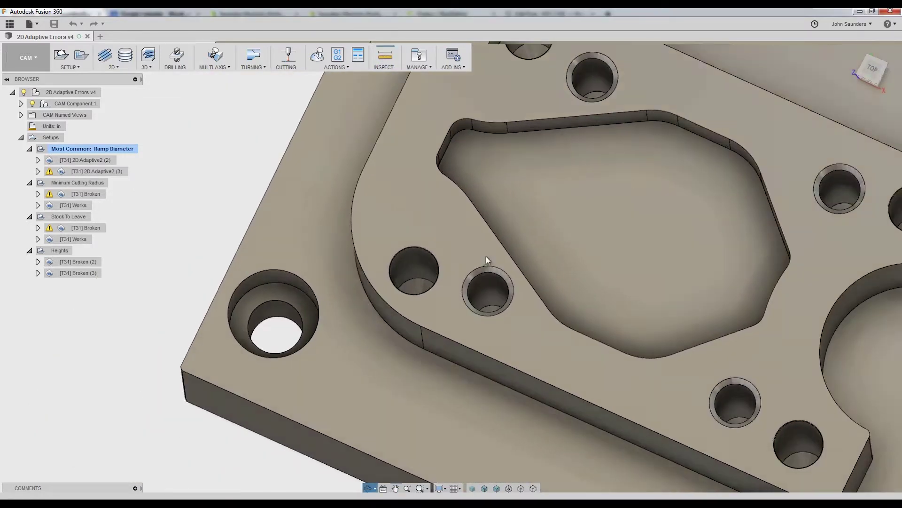
pyautogui.click(94, 172)
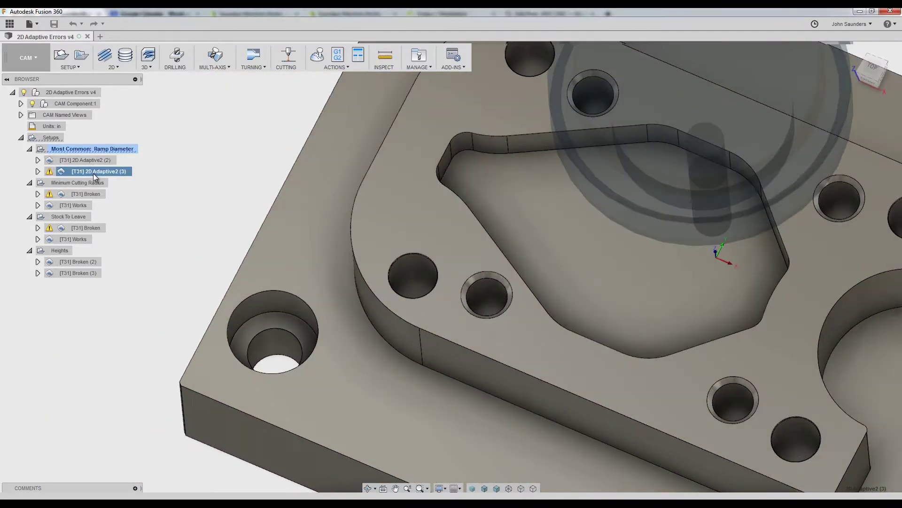
pyautogui.rightClick(95, 177)
pyautogui.click(109, 182)
pyautogui.click(760, 133)
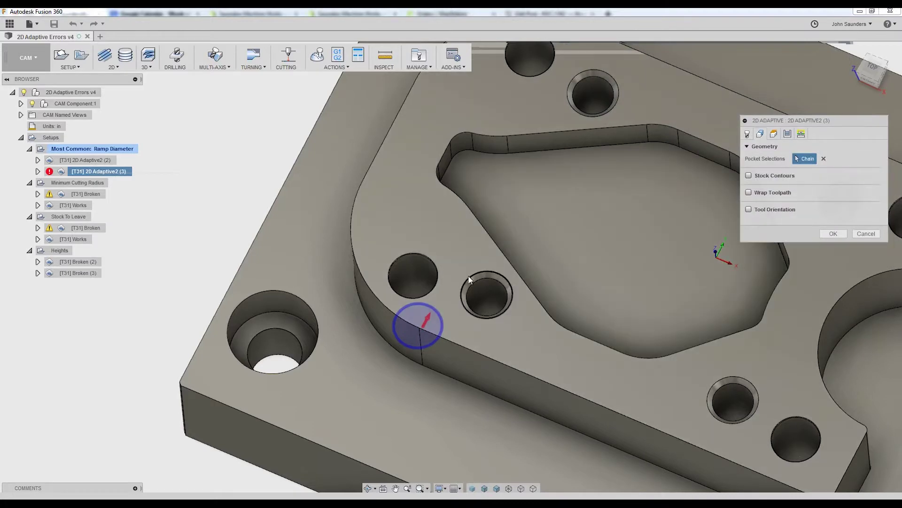
pyautogui.keyDown('shift'); pyautogui.moveTo(468, 275); pyautogui.dragTo(475, 291, button='middle'); pyautogui.keyUp('shift')
pyautogui.click(875, 234)
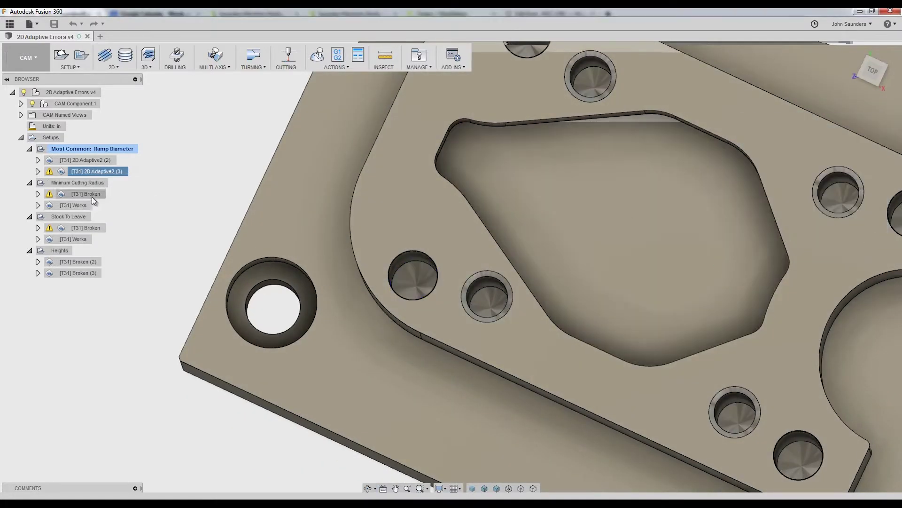
# Step: Read the warning in the message log of the 2D Adaptive2 (3) operation and close the log
pyautogui.click(50, 171)
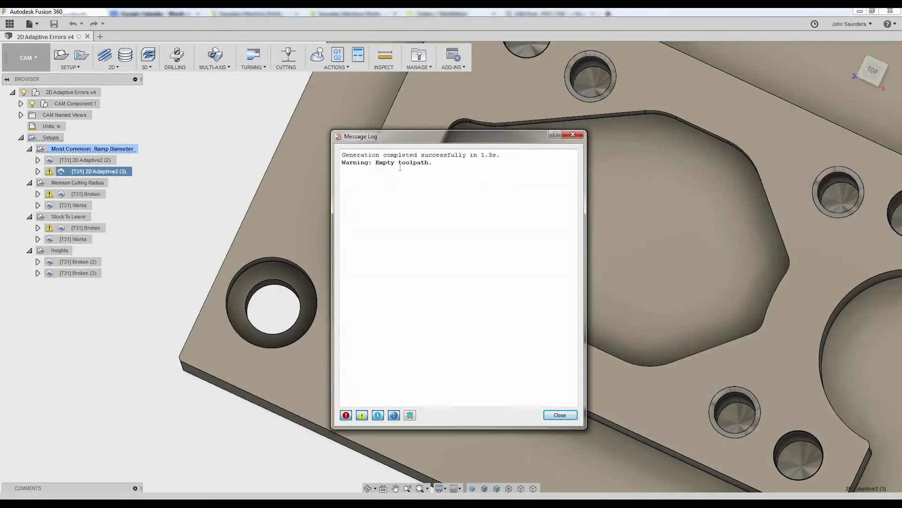
pyautogui.moveTo(431, 165); pyautogui.dragTo(341, 163)
pyautogui.click(564, 415)
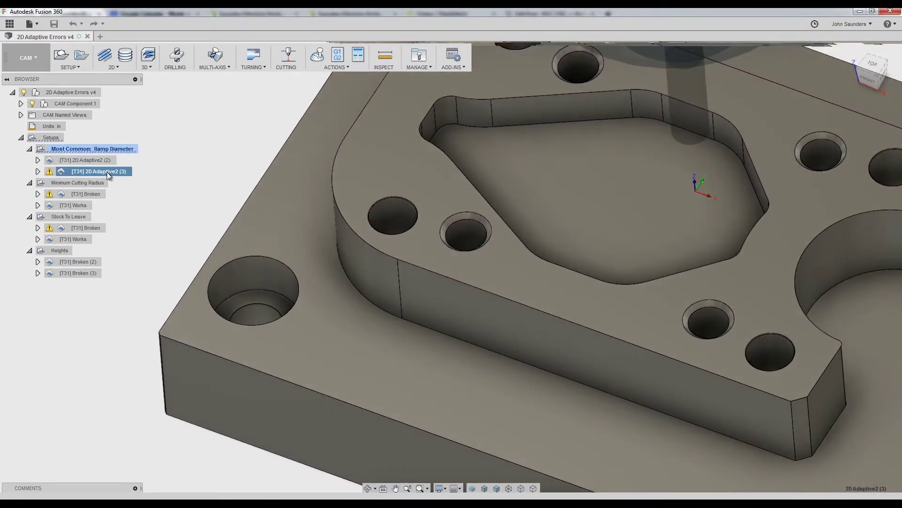
# Step: Open the 2D Adaptive2 (3) operation for editing and show its linking settings
pyautogui.rightClick(105, 169)
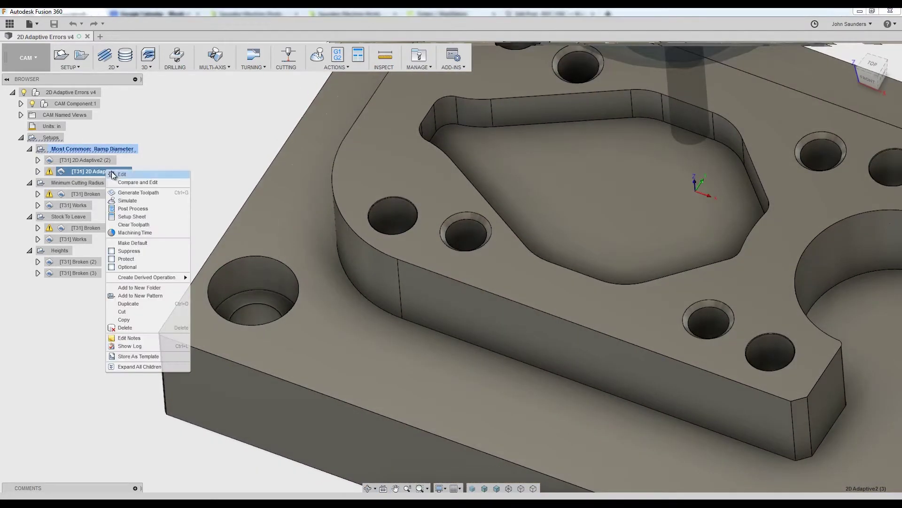
pyautogui.click(111, 174)
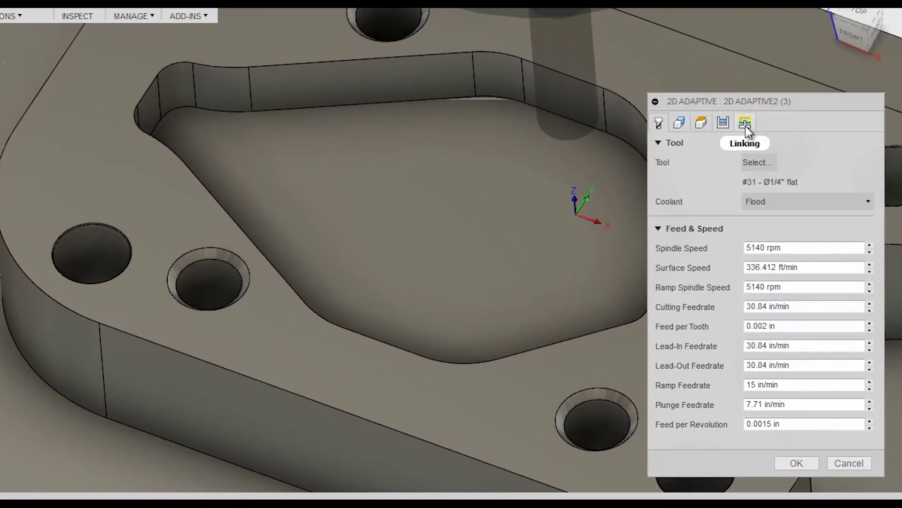
pyautogui.click(745, 123)
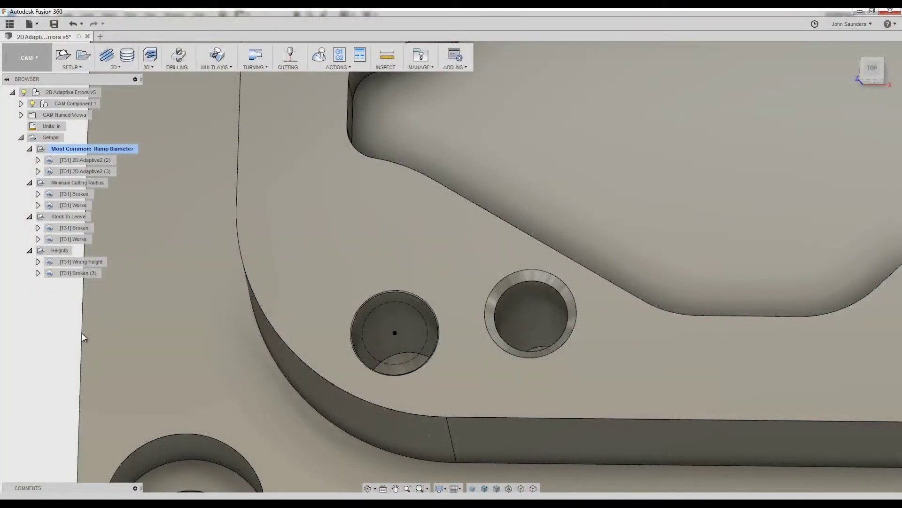
# Step: Switch to the Model workspace and open the sketch containing the dashed circle in the small hole for editing
pyautogui.click(27, 57)
pyautogui.click(19, 80)
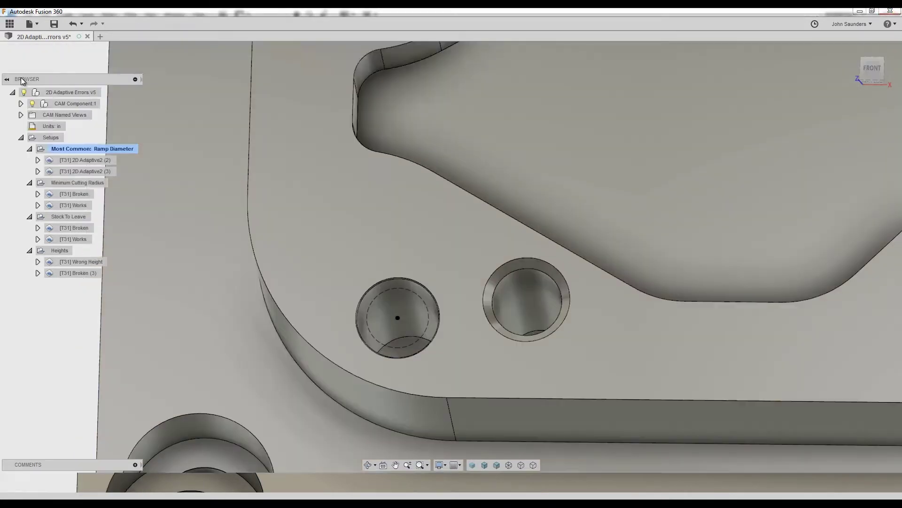
pyautogui.rightClick(85, 484)
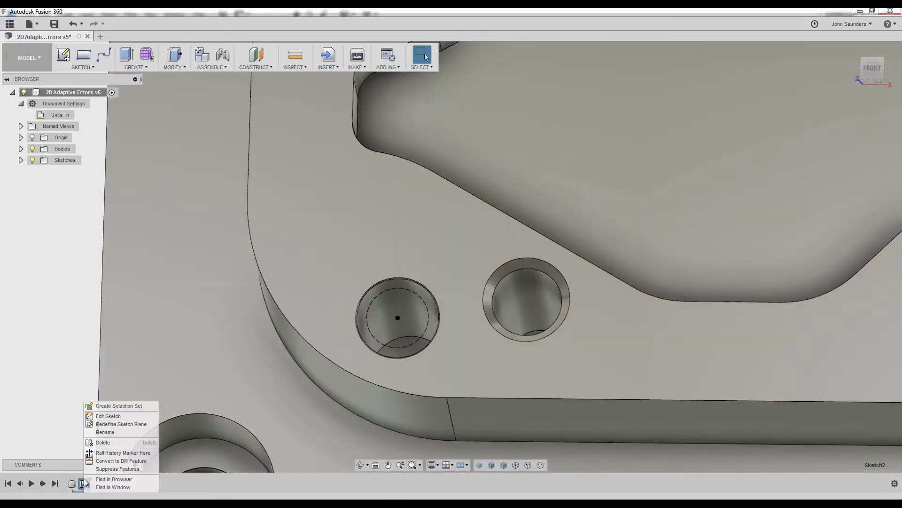
pyautogui.click(105, 414)
pyautogui.scroll(3, 415, 320)
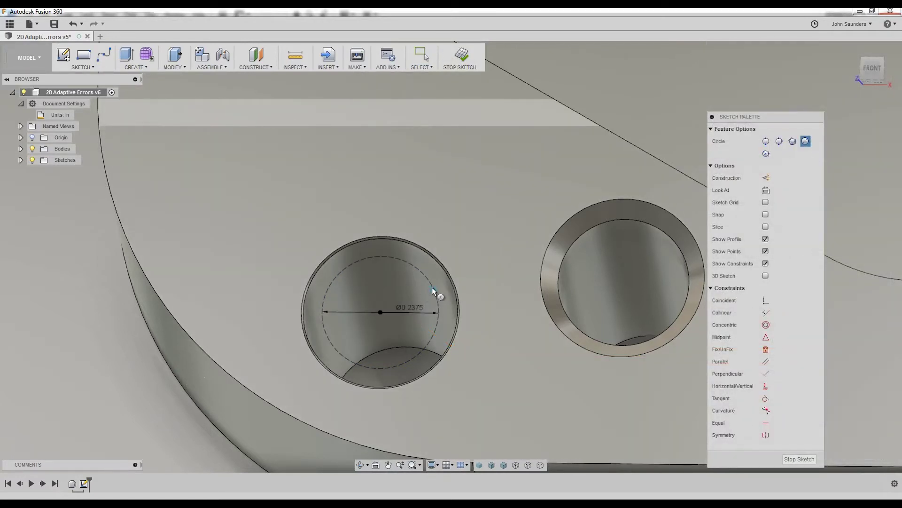
# Step: Draw a 0.25 in diameter circle centred on the circumference of the dashed circle inside the small hole
pyautogui.click(432, 286)
pyautogui.write('2')
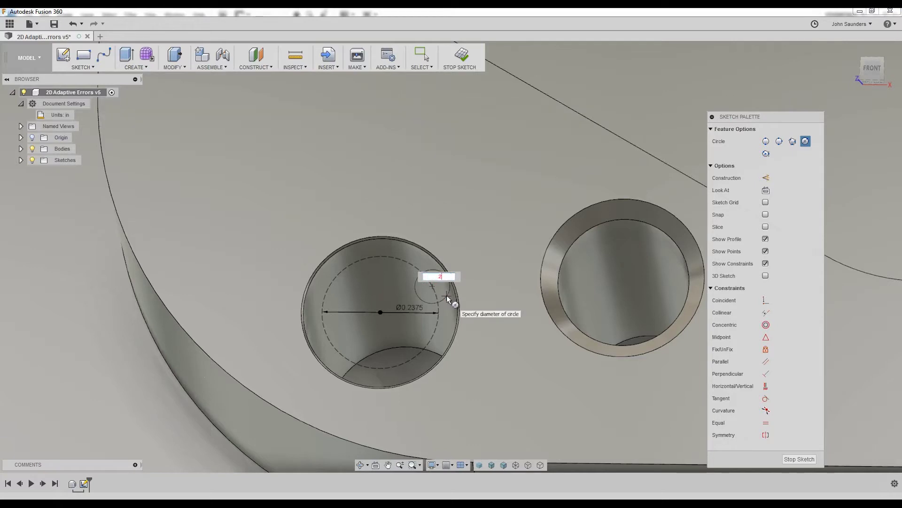
pyautogui.write('5')
pyautogui.press('Return')
pyautogui.press('Escape')
pyautogui.scroll(3, 416, 296)
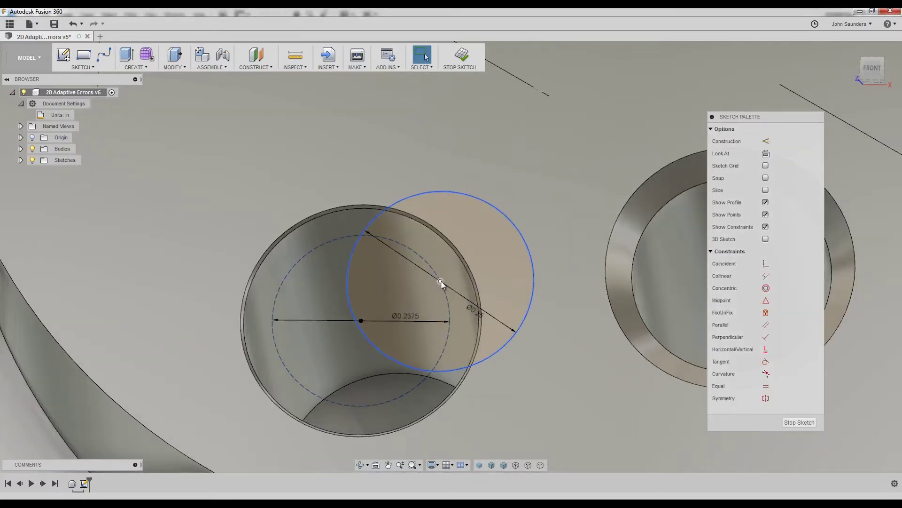
# Step: Slide the 0.25 in circle's centre along the dashed circle to its lower-left side and view the sketch squarely from the front
pyautogui.moveTo(441, 282); pyautogui.dragTo(286, 382)
pyautogui.scroll(-3, 286, 382)
pyautogui.keyDown('shift'); pyautogui.moveTo(286, 384); pyautogui.dragTo(296, 390, button='middle'); pyautogui.keyUp('shift')
pyautogui.click(872, 71)
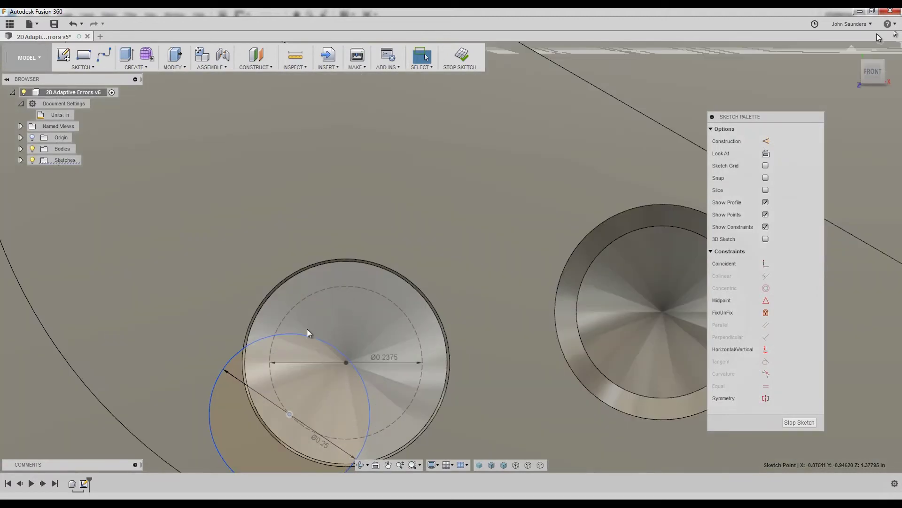
pyautogui.scroll(-1, 347, 328)
pyautogui.moveTo(336, 383); pyautogui.dragTo(340, 332, button='middle')
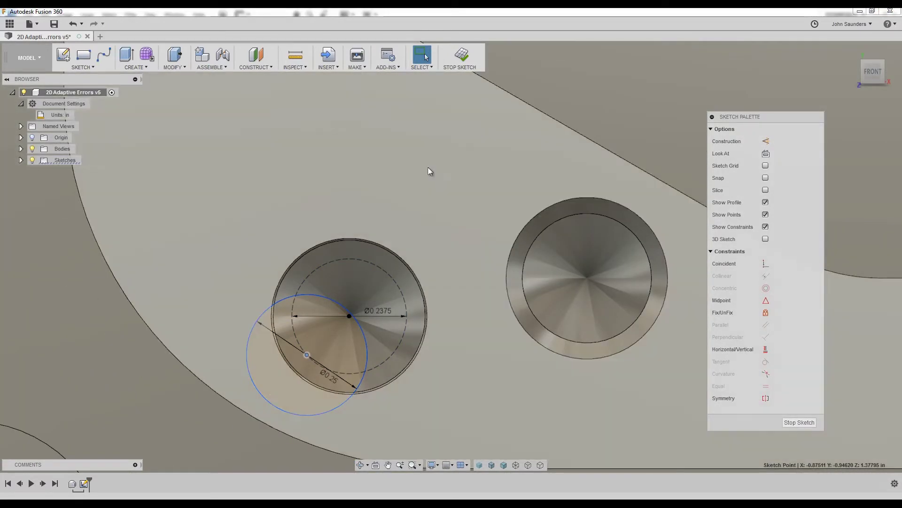
# Step: Switch to the Excel speeds and feeds worksheet and examine the hole, tool, difference and maximum helical ramp diameter cells
pyautogui.hotkey('alt', 'Tab')
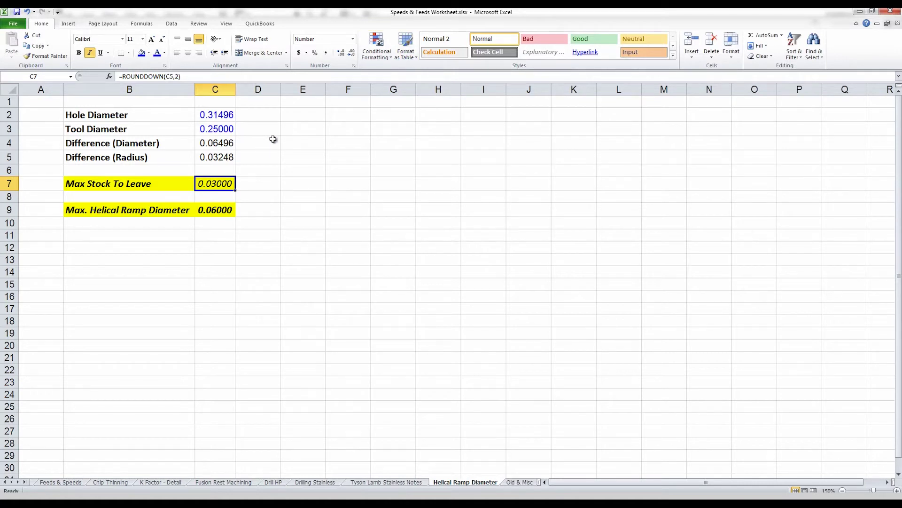
pyautogui.click(219, 117)
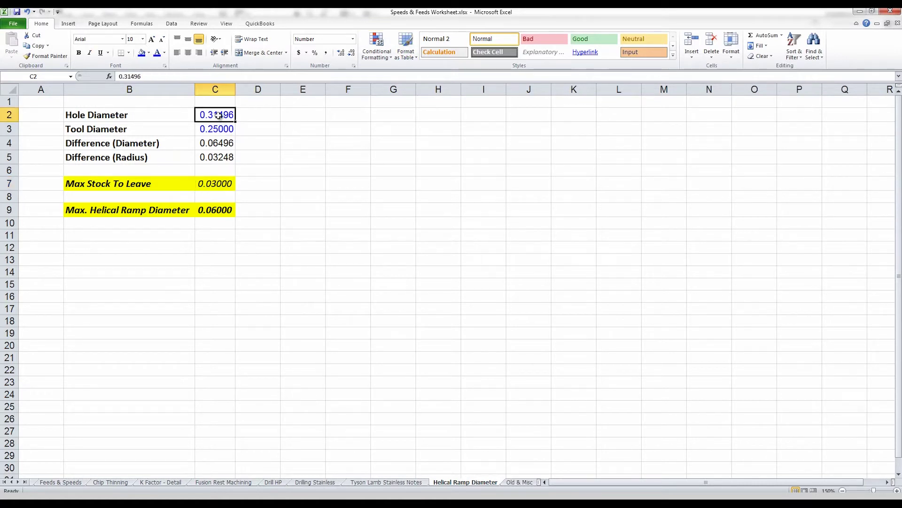
pyautogui.click(217, 128)
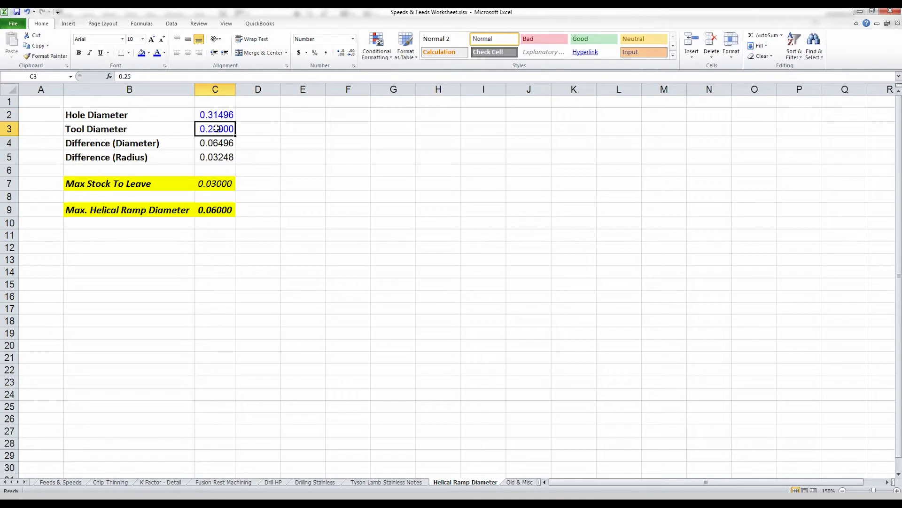
pyautogui.click(213, 143)
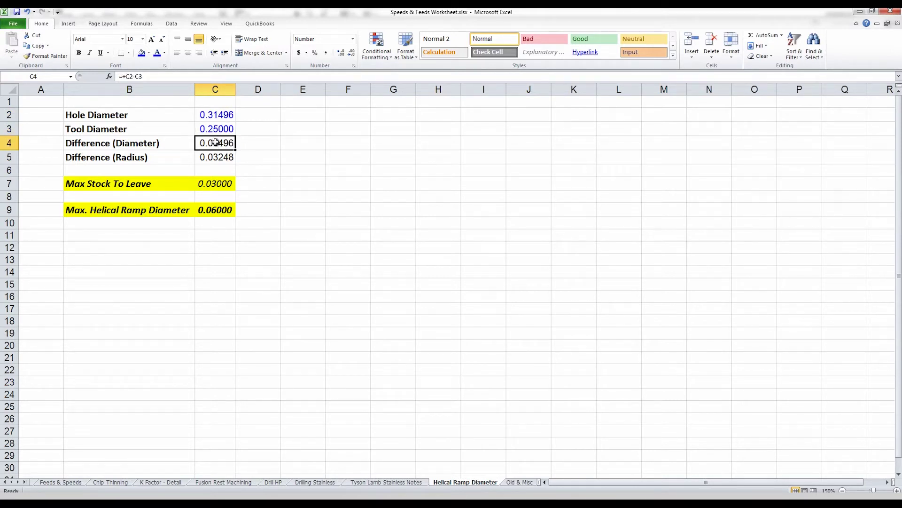
pyautogui.click(216, 156)
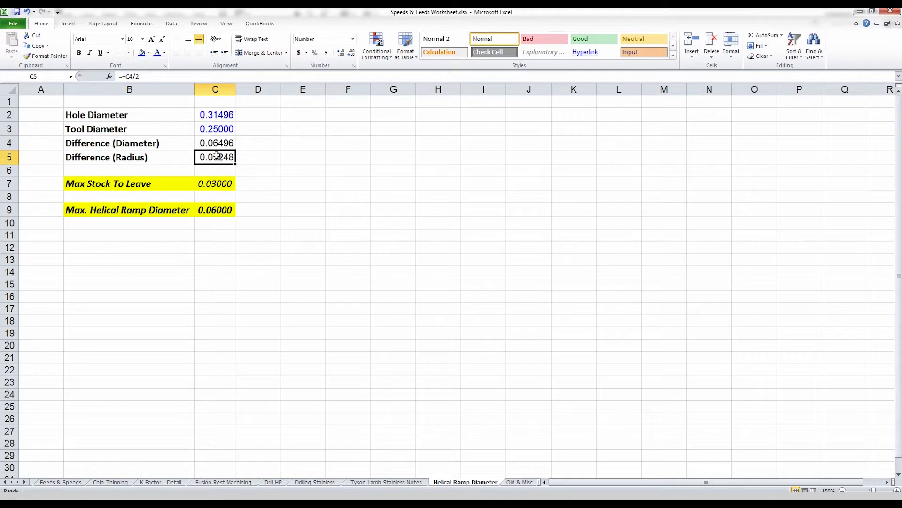
pyautogui.click(215, 211)
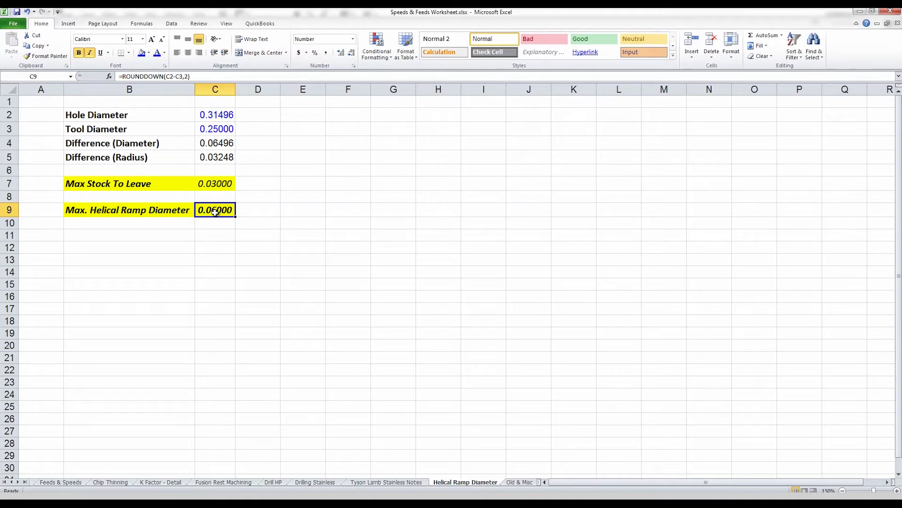
# Step: Back in Fusion 360, set the dashed circle's diameter to 0.06 in and move the 0.25 in circle around it
pyautogui.hotkey('alt', 'Tab')
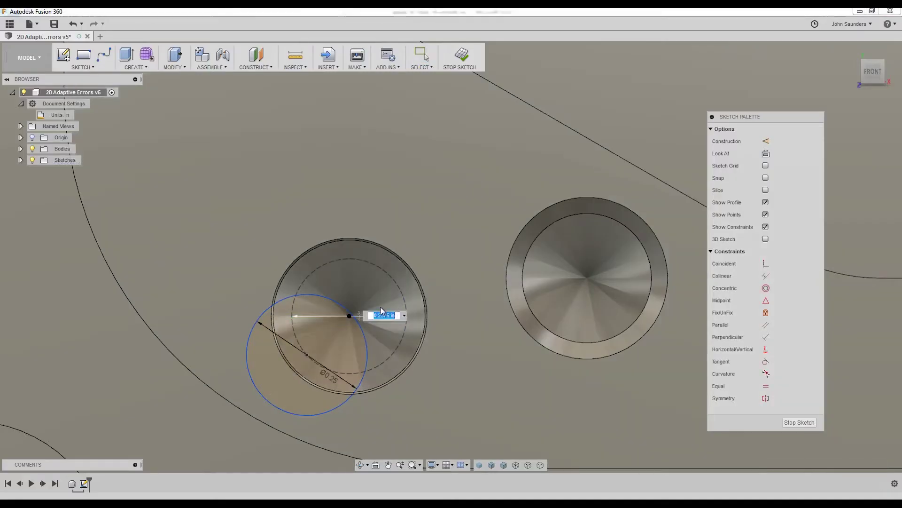
pyautogui.write('06')
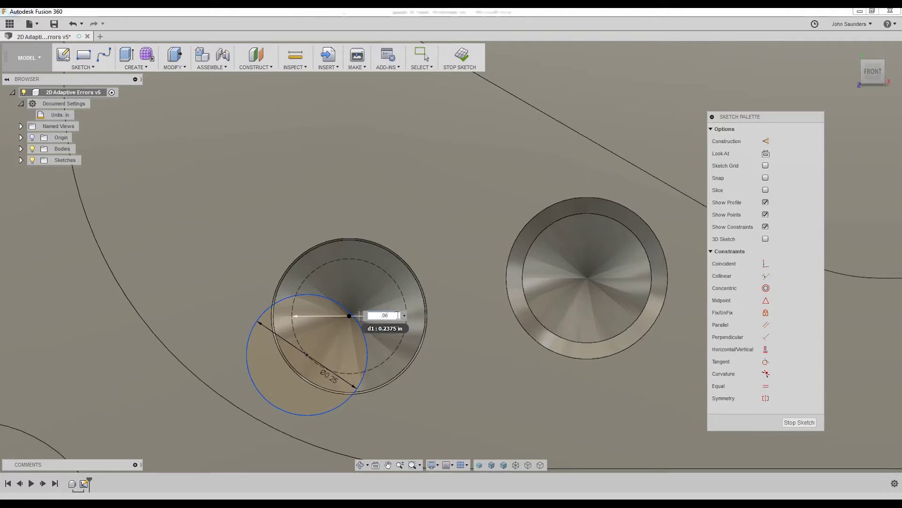
pyautogui.press('Return')
pyautogui.scroll(5, 353, 336)
pyautogui.moveTo(345, 334); pyautogui.dragTo(266, 148)
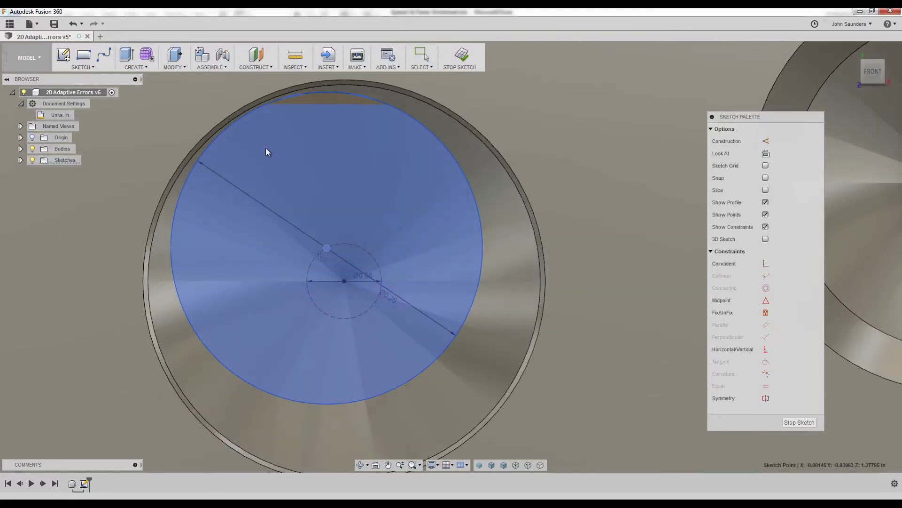
pyautogui.moveTo(331, 247); pyautogui.dragTo(381, 271)
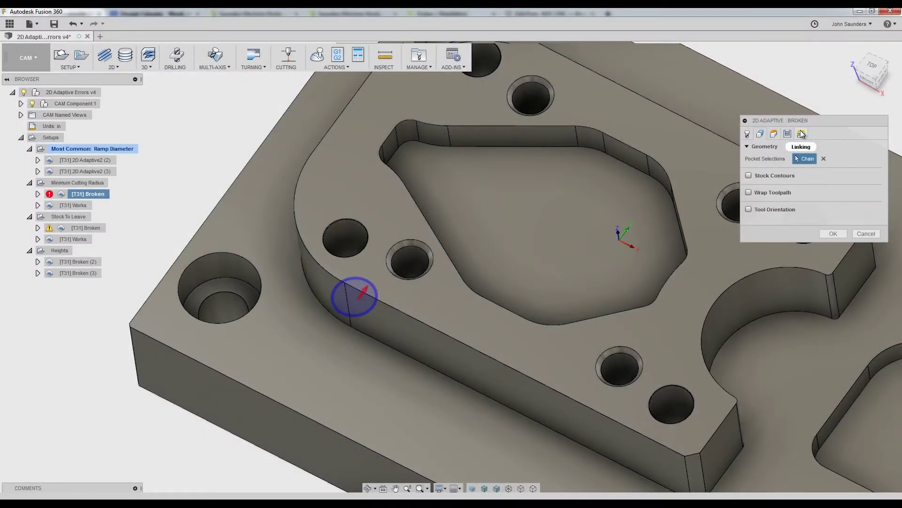
# Step: Review the linking settings and pocket selection of the Broken operation in the Minimum Cutting Radius setup
pyautogui.click(801, 134)
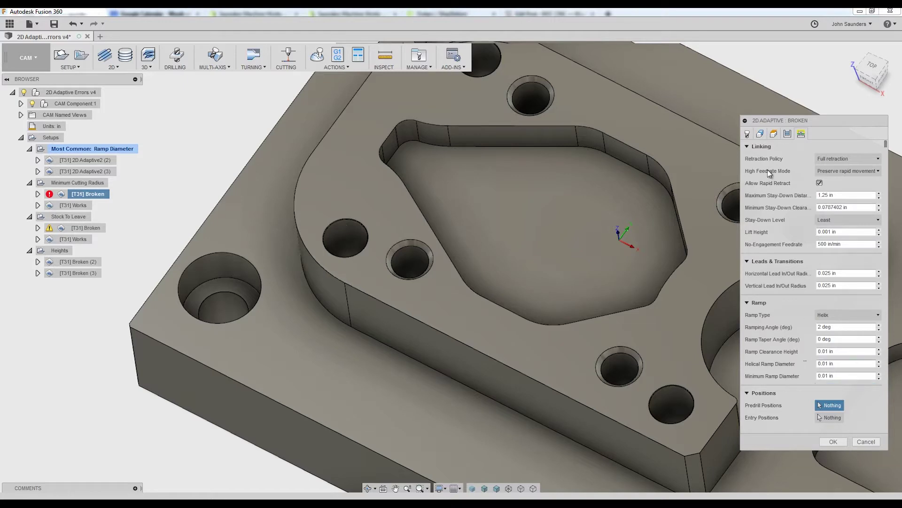
pyautogui.click(760, 134)
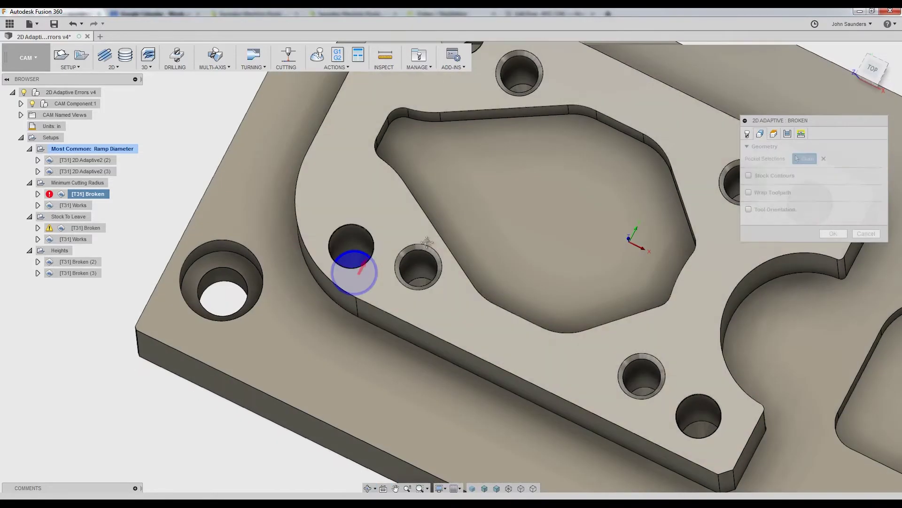
pyautogui.moveTo(362, 231); pyautogui.dragTo(401, 233, button='middle')
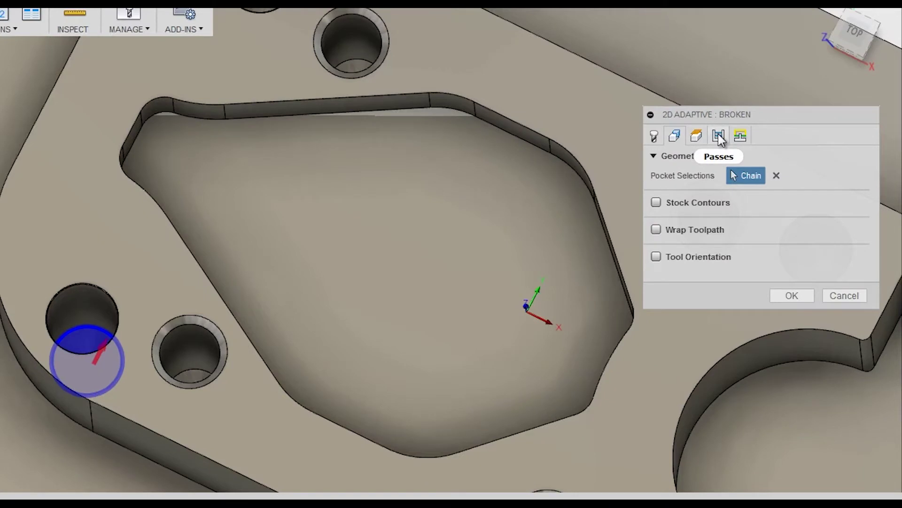
# Step: Set the minimum cutting radius of the Broken 2D Adaptive operation to 0.001 in and regenerate its toolpath
pyautogui.click(719, 136)
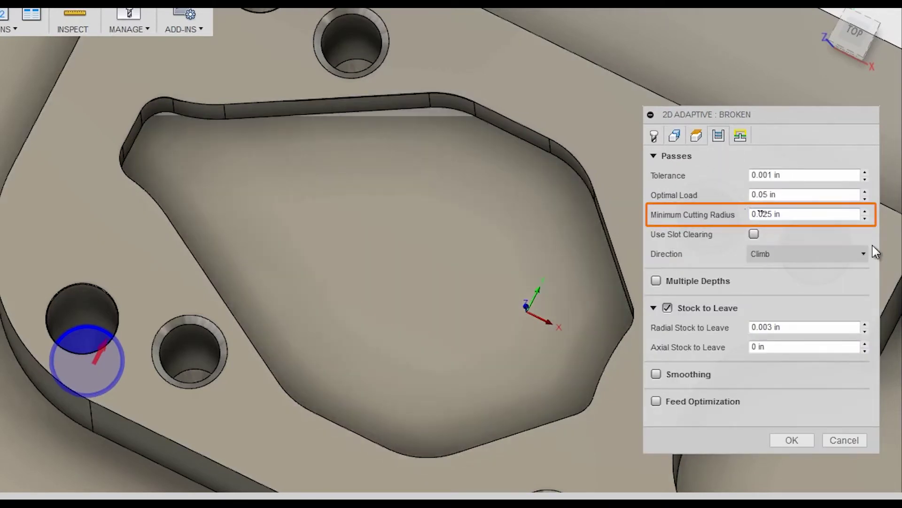
pyautogui.scroll(5, 89, 344)
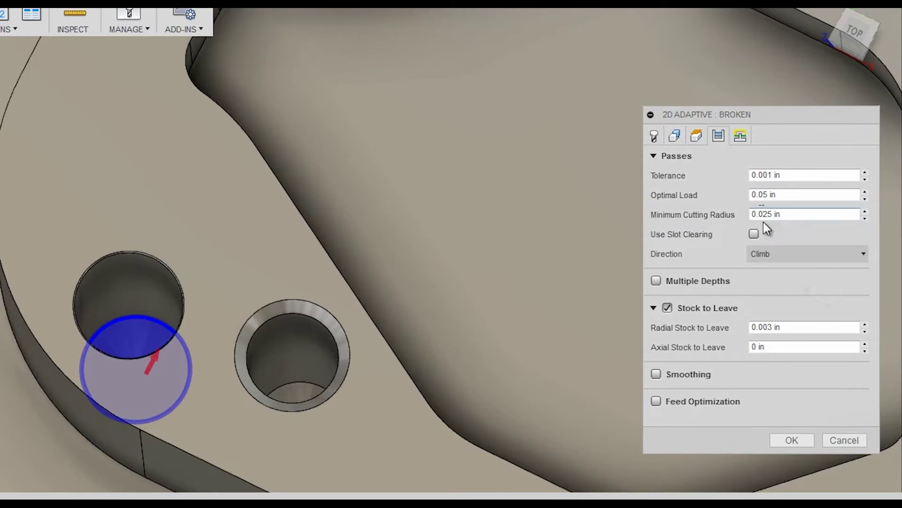
pyautogui.click(765, 215)
pyautogui.moveTo(764, 214); pyautogui.dragTo(815, 213)
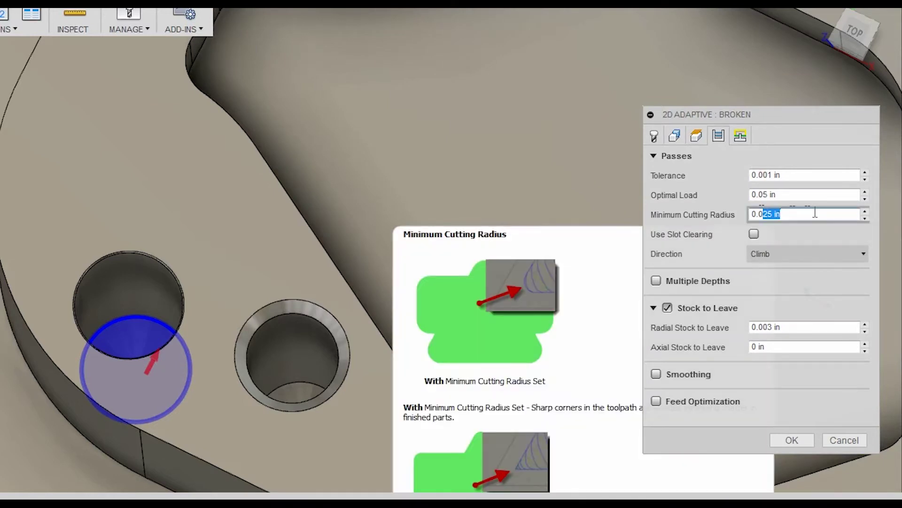
pyautogui.write('01')
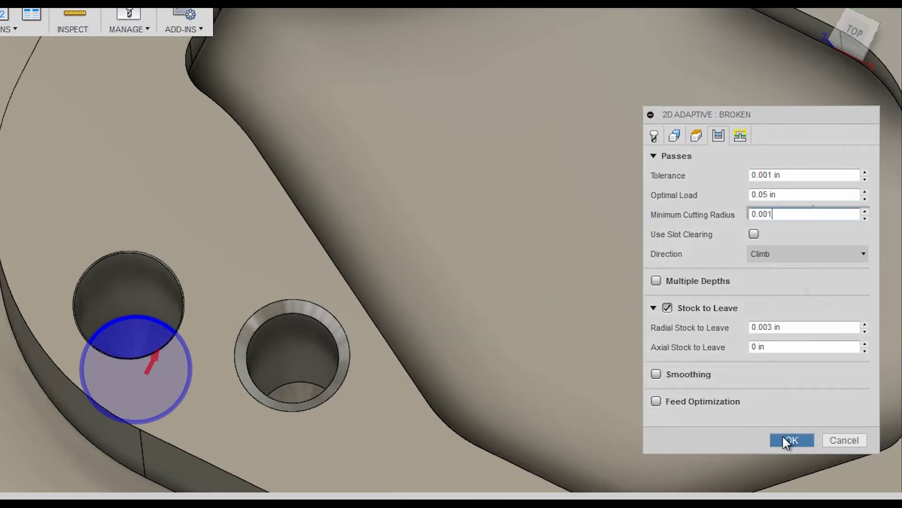
pyautogui.click(782, 437)
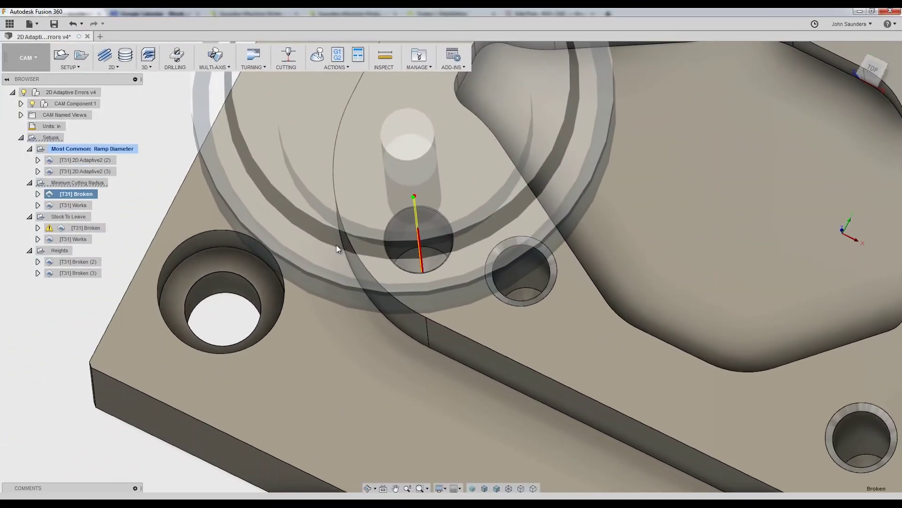
# Step: Reopen the Broken operation in the Minimum Cutting Radius group and set its minimum cutting radius to 0.01 in
pyautogui.rightClick(86, 196)
pyautogui.click(96, 200)
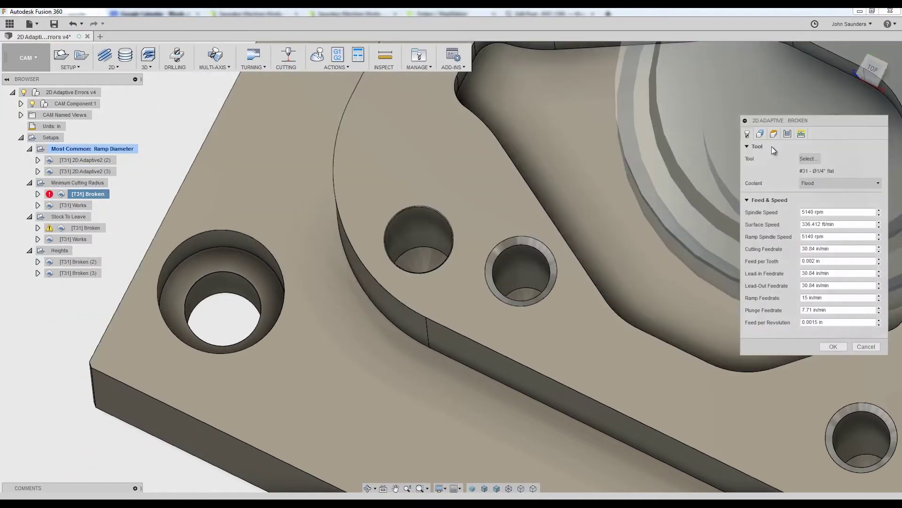
pyautogui.click(788, 134)
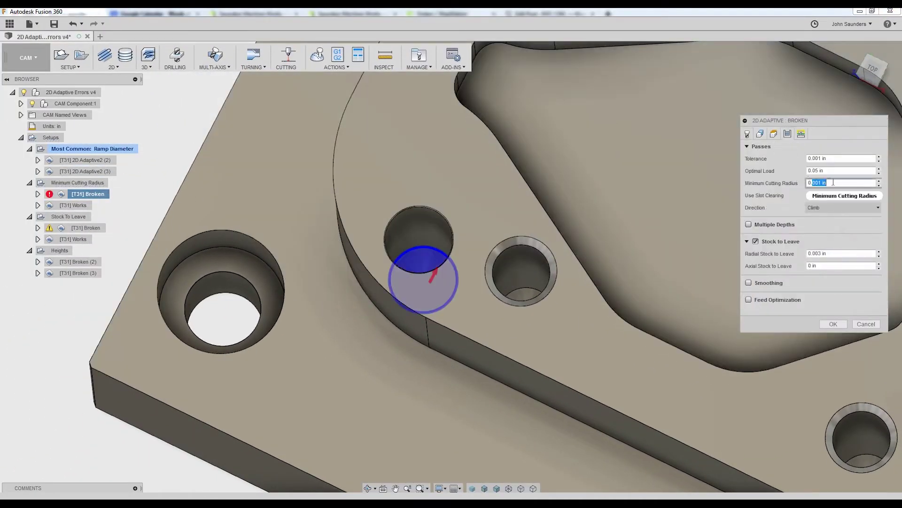
pyautogui.write('01')
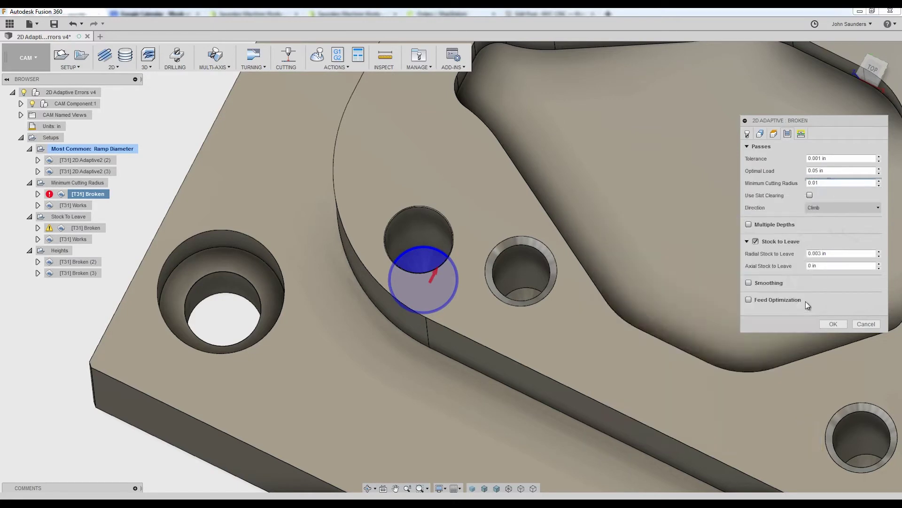
pyautogui.click(833, 324)
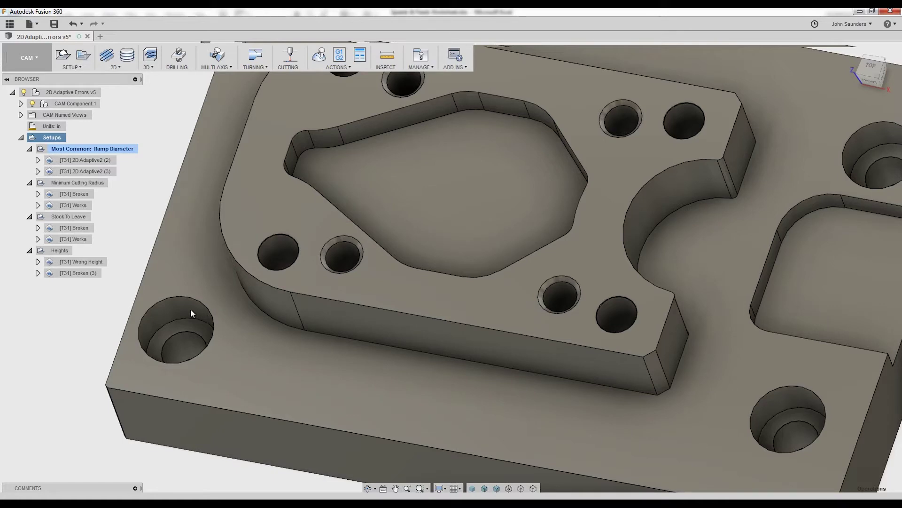
# Step: Measure the radius of the rounded inside corner at the narrow end of the large central pocket
pyautogui.scroll(4, 295, 141)
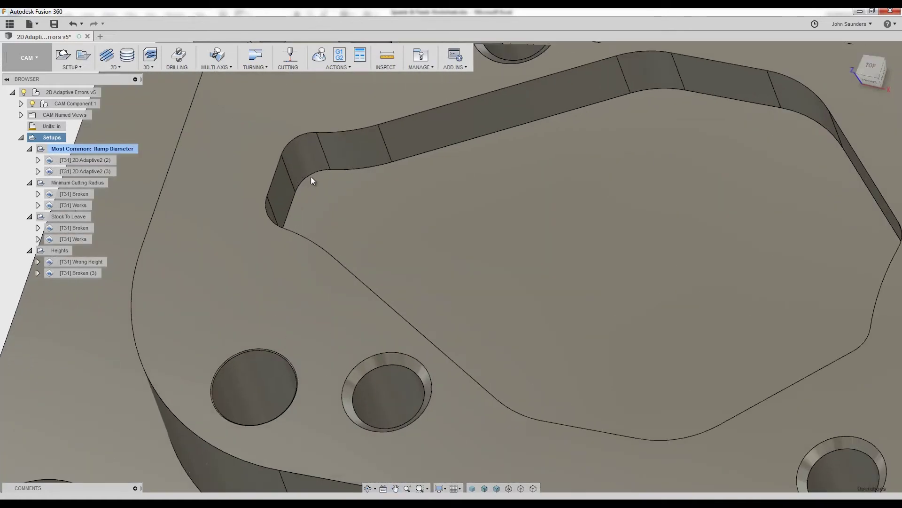
pyautogui.press('i')
pyautogui.scroll(2, 310, 174)
pyautogui.click(313, 174)
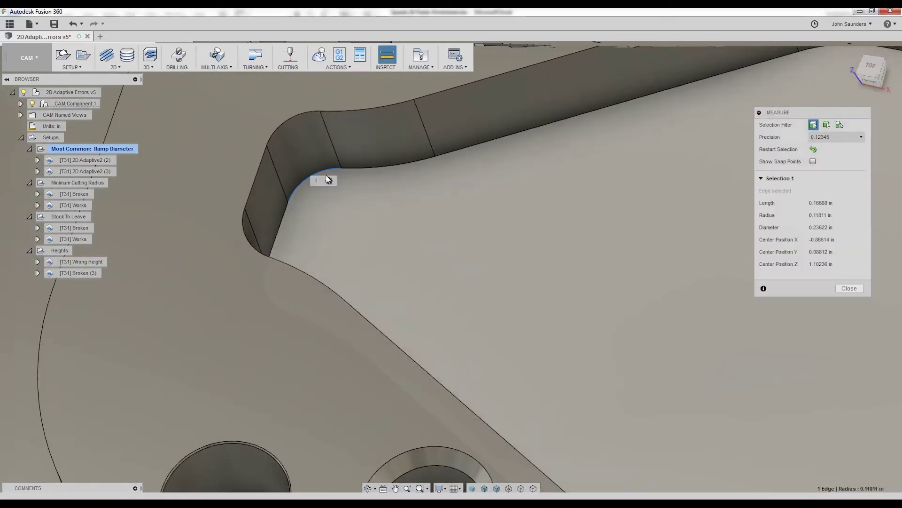
pyautogui.scroll(2, 282, 172)
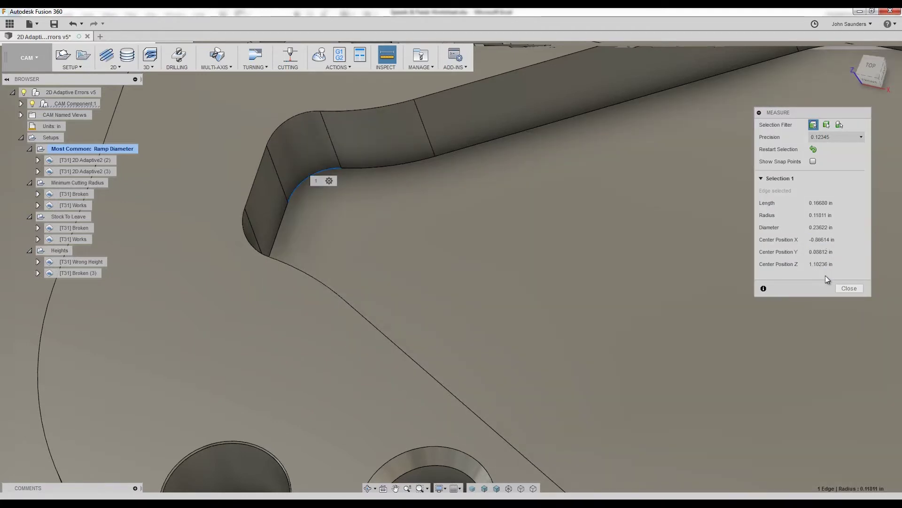
pyautogui.click(849, 288)
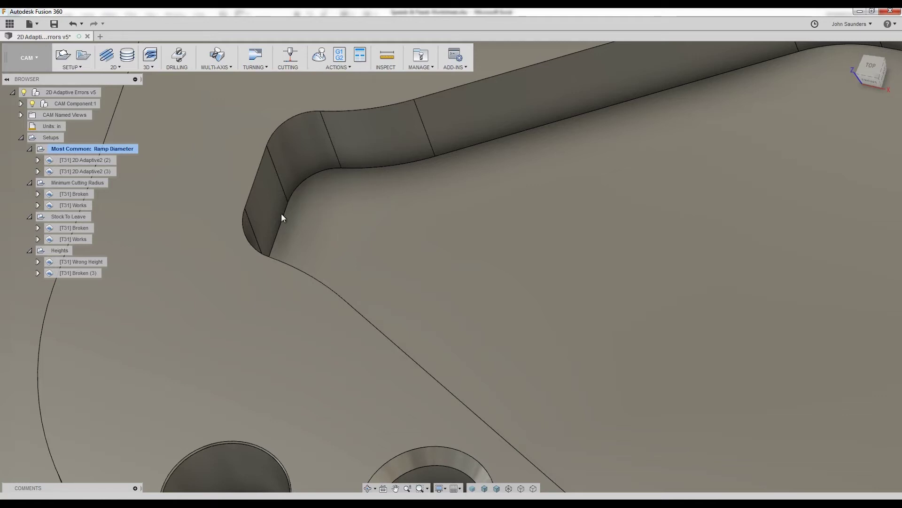
# Step: Open the Broken operation in the Minimum Cutting Radius group for editing and review its minimum cutting radius setting
pyautogui.rightClick(74, 195)
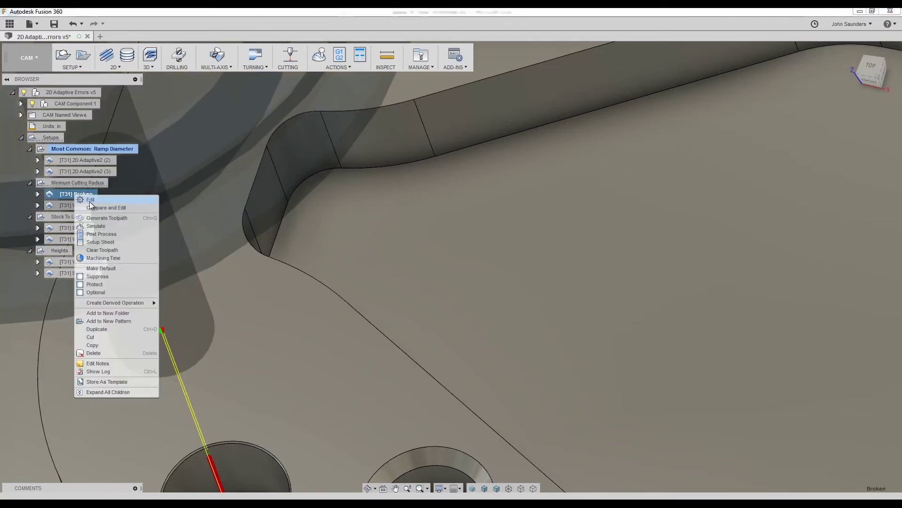
pyautogui.click(90, 202)
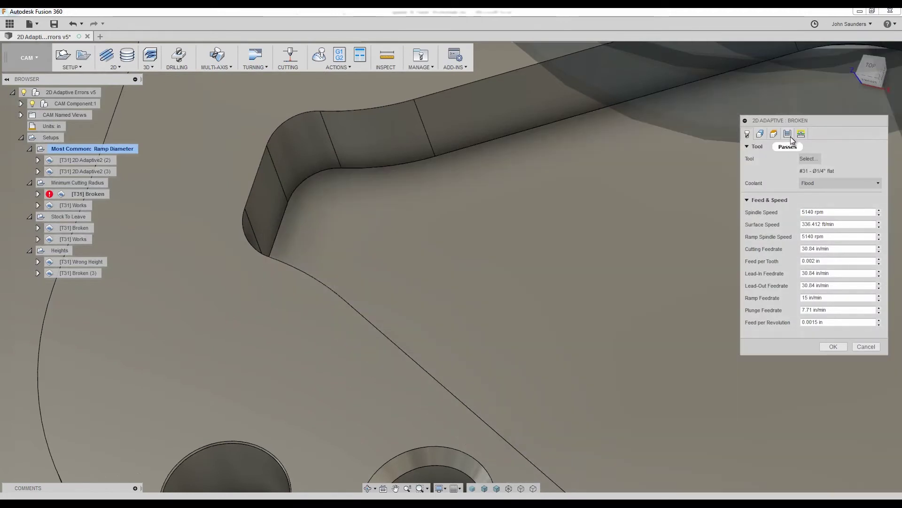
pyautogui.click(789, 134)
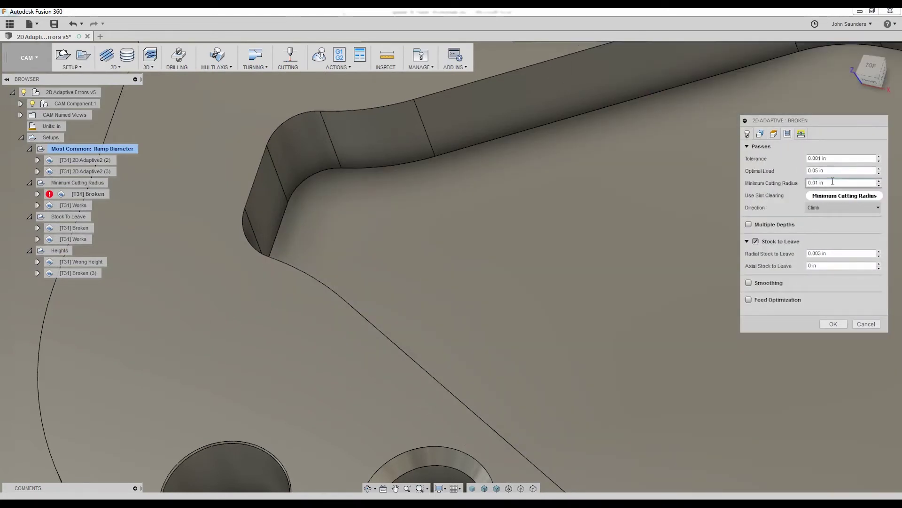
pyautogui.moveTo(833, 181)
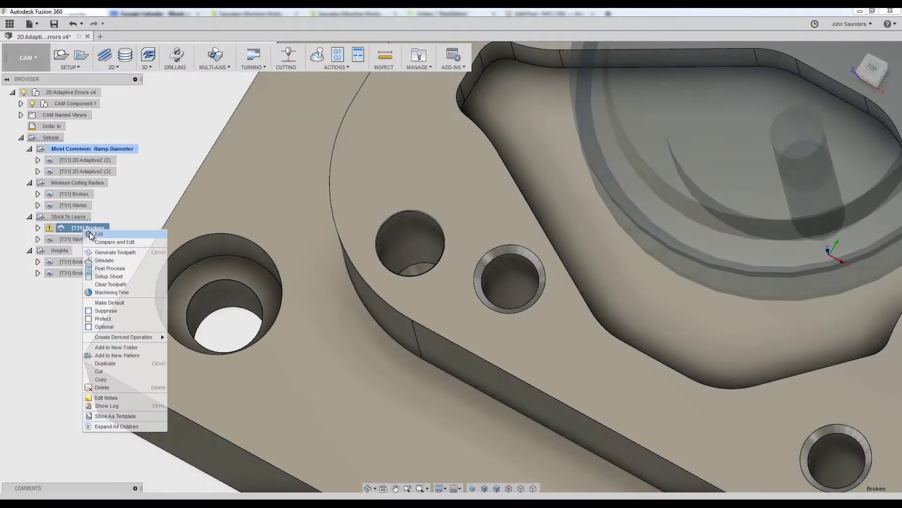
# Step: Open the Broken operation in the Stock To Leave group and review its pocket selection, linking, heights and passes settings
pyautogui.click(99, 234)
pyautogui.click(774, 134)
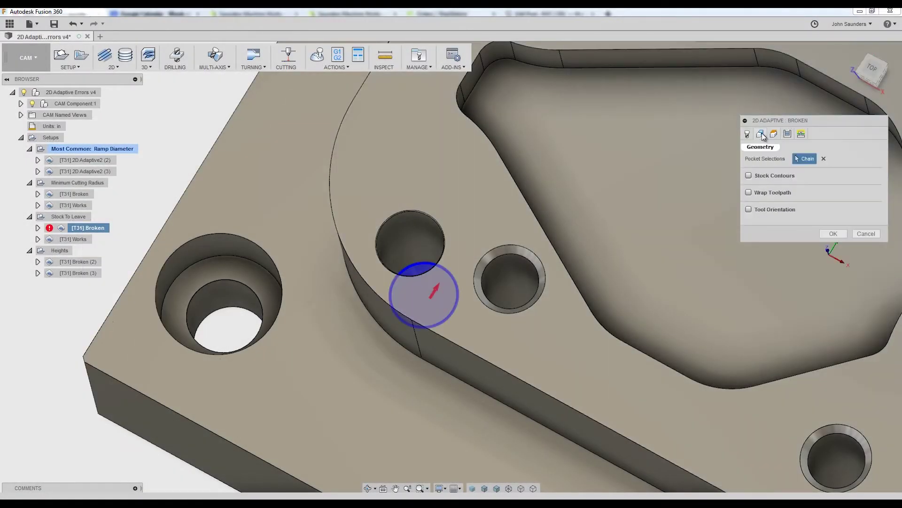
pyautogui.click(788, 134)
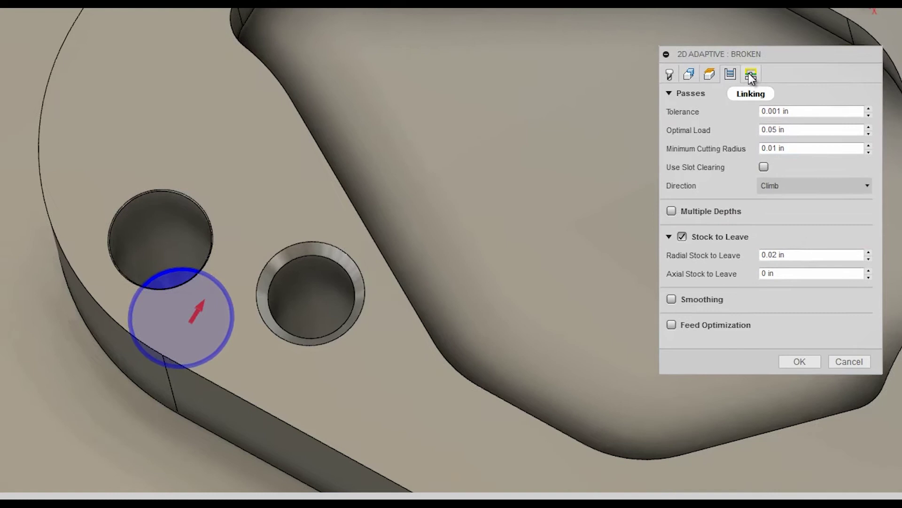
pyautogui.click(741, 104)
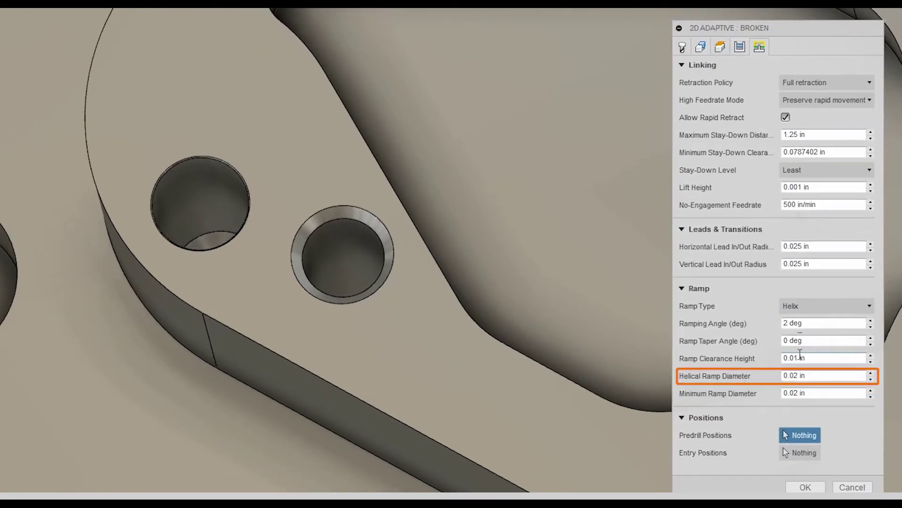
pyautogui.click(721, 47)
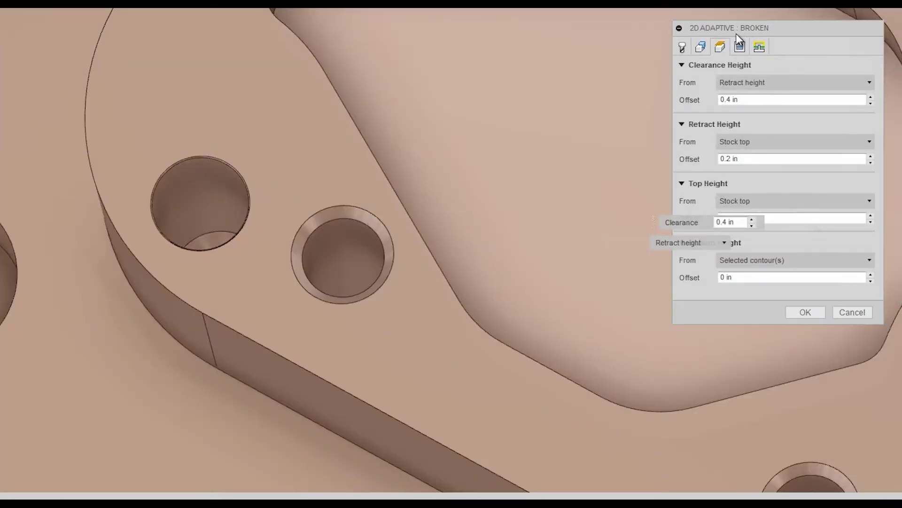
pyautogui.click(739, 46)
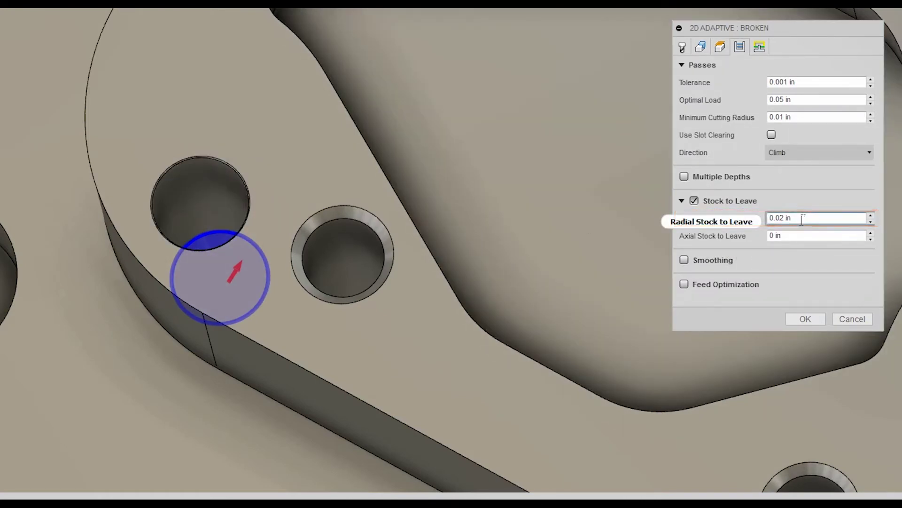
# Step: Set the radial stock to leave of the Broken operation to 0.001 in and regenerate its toolpath
pyautogui.moveTo(782, 219)
pyautogui.moveTo(789, 227); pyautogui.dragTo(842, 230)
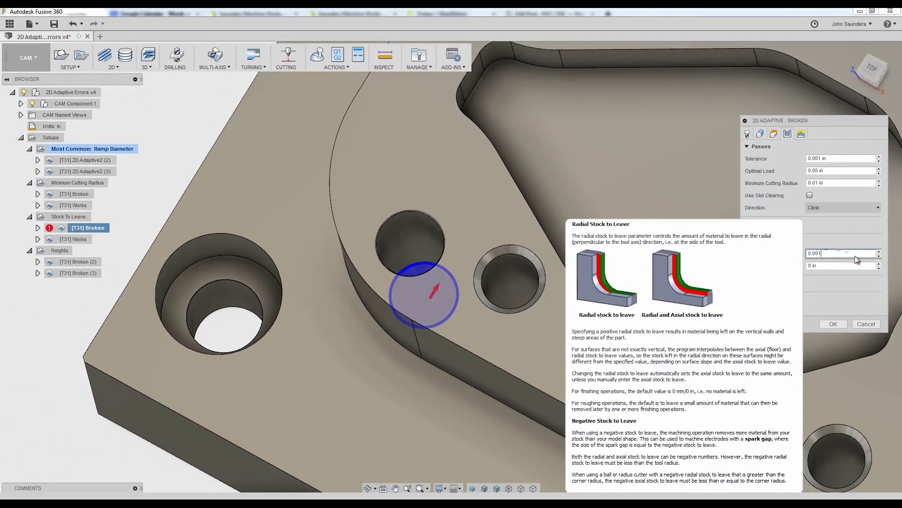
pyautogui.click(834, 324)
# Step: Examine the Wrong Height toolpath from the side, then open the operation for editing and review its bottom height reference
pyautogui.scroll(3, 389, 269)
pyautogui.keyDown('shift'); pyautogui.moveTo(396, 264); pyautogui.dragTo(394, 280, button='middle'); pyautogui.keyUp('shift')
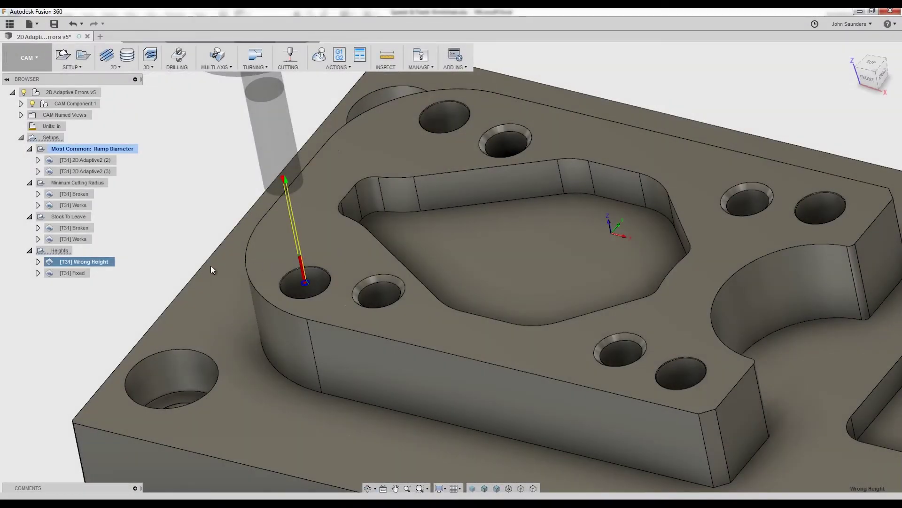
pyautogui.scroll(3, 190, 221)
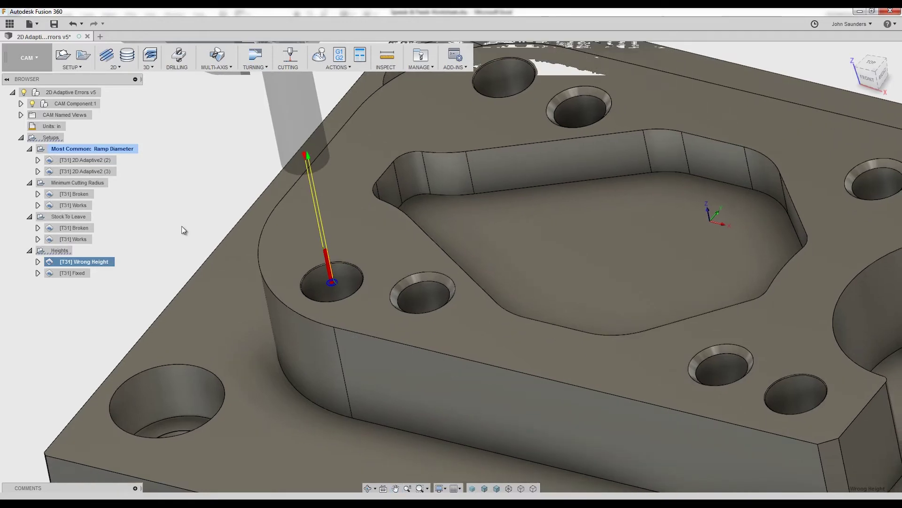
pyautogui.keyDown('shift'); pyautogui.moveTo(184, 231); pyautogui.dragTo(197, 202, button='middle'); pyautogui.keyUp('shift')
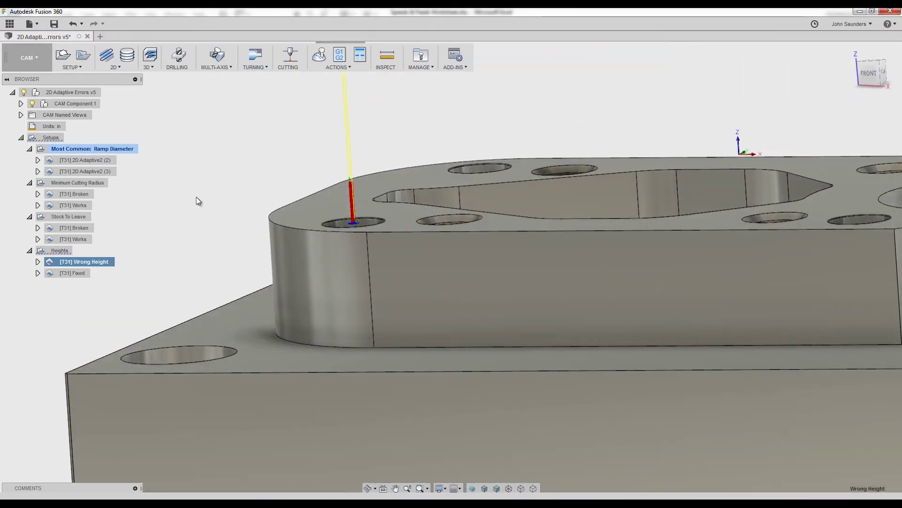
pyautogui.rightClick(100, 265)
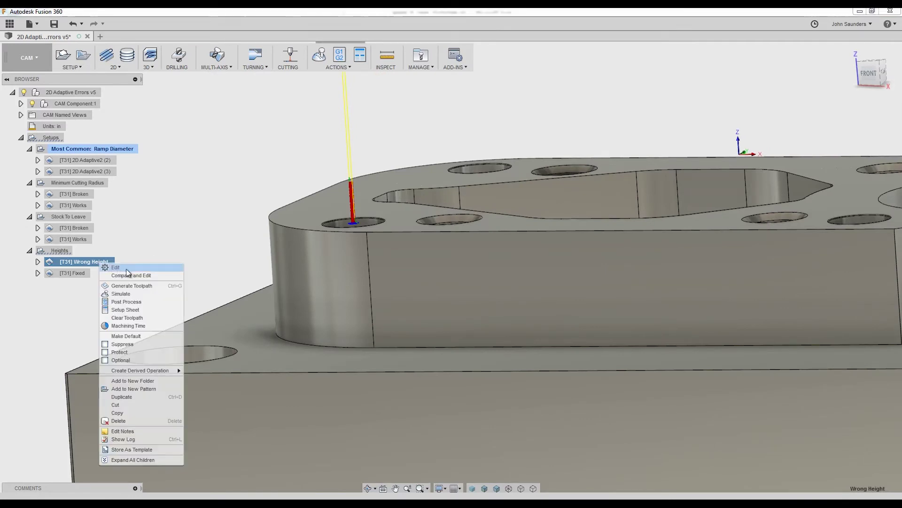
pyautogui.click(126, 268)
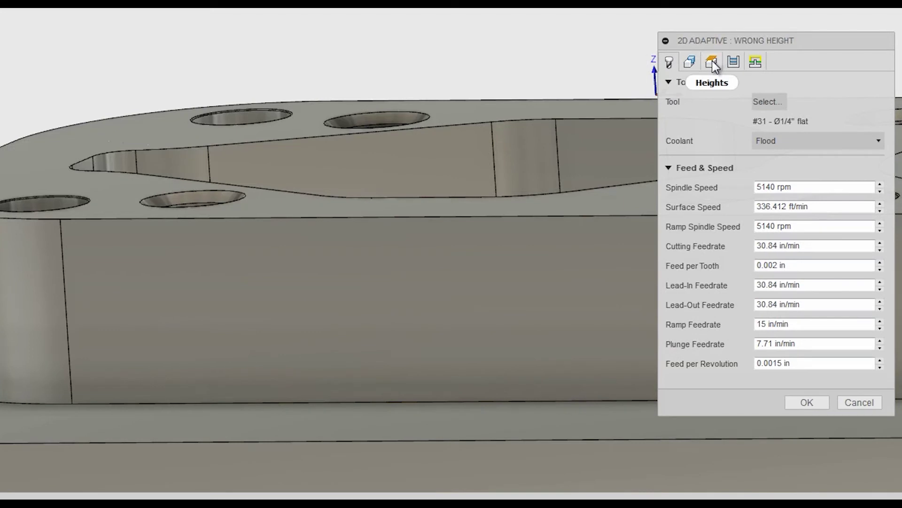
pyautogui.click(712, 63)
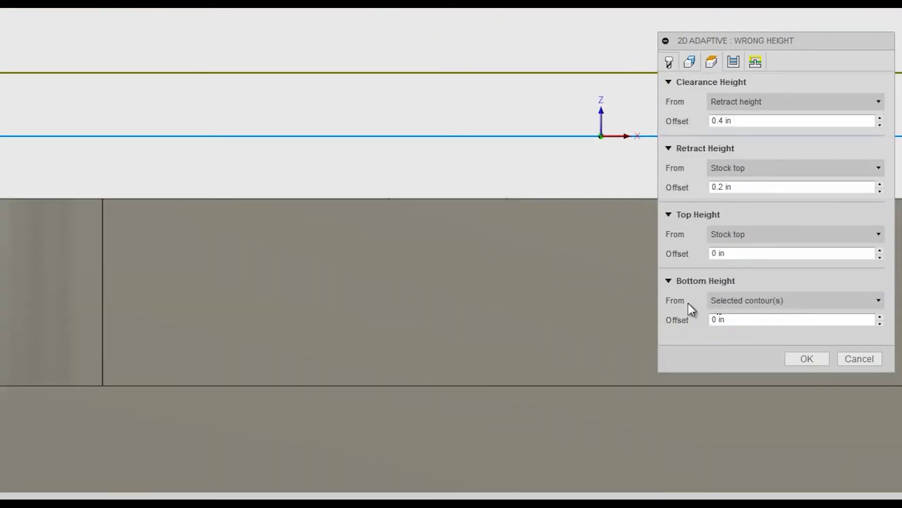
pyautogui.moveTo(723, 304)
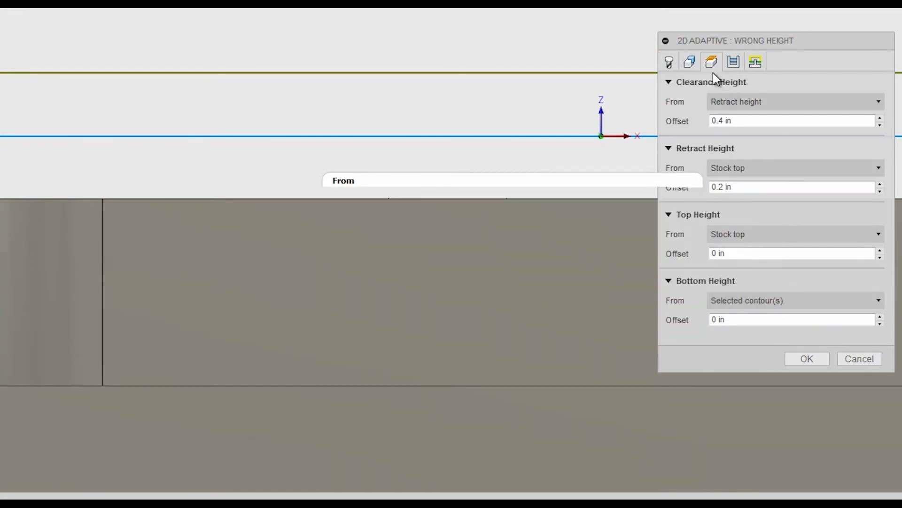
# Step: Replace the Wrong Height operation's pocket selection at the hole's top edge with the bottom edge of the same hole
pyautogui.click(691, 62)
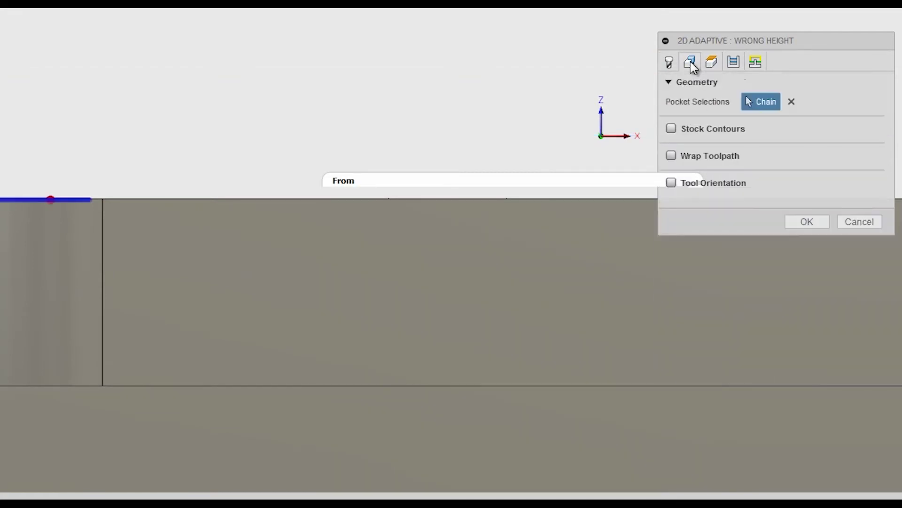
pyautogui.scroll(5, 357, 228)
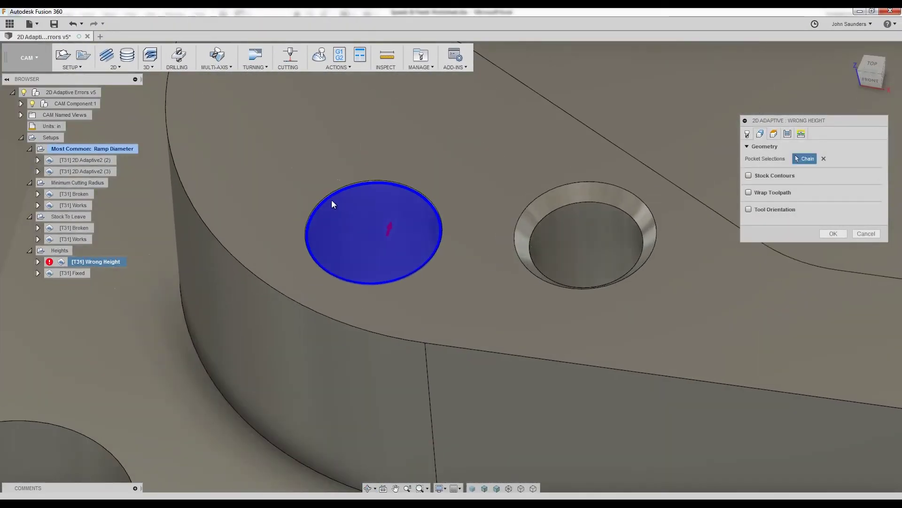
pyautogui.keyDown('shift'); pyautogui.moveTo(399, 201); pyautogui.dragTo(463, 219, button='middle'); pyautogui.keyUp('shift')
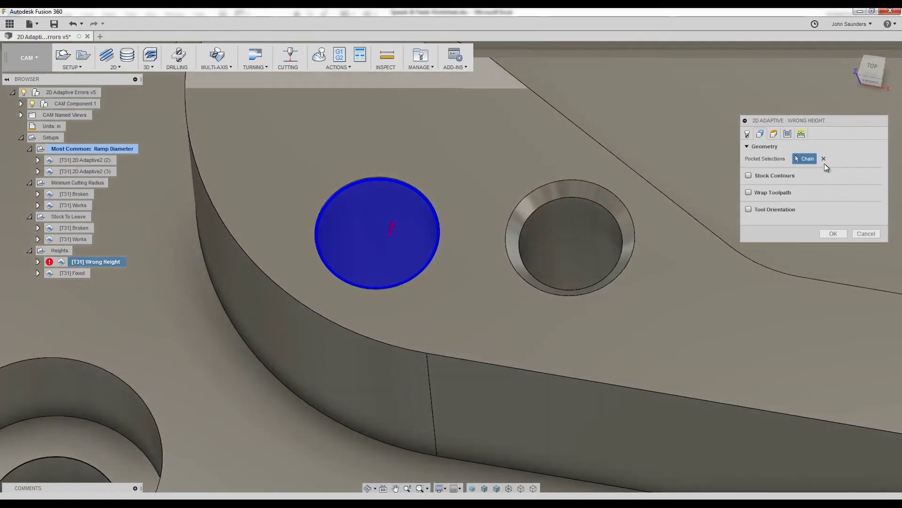
pyautogui.click(824, 158)
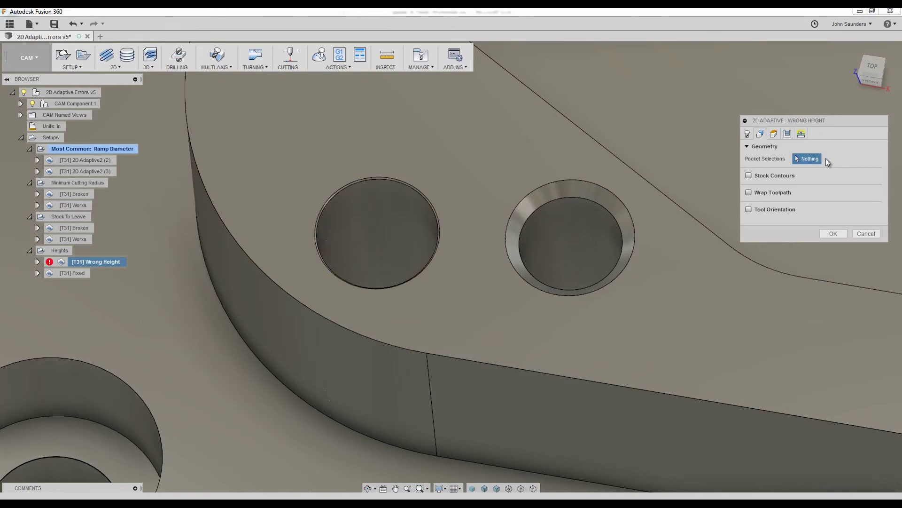
pyautogui.keyDown('shift'); pyautogui.moveTo(453, 244); pyautogui.dragTo(453, 262, button='middle'); pyautogui.keyUp('shift')
pyautogui.click(394, 265)
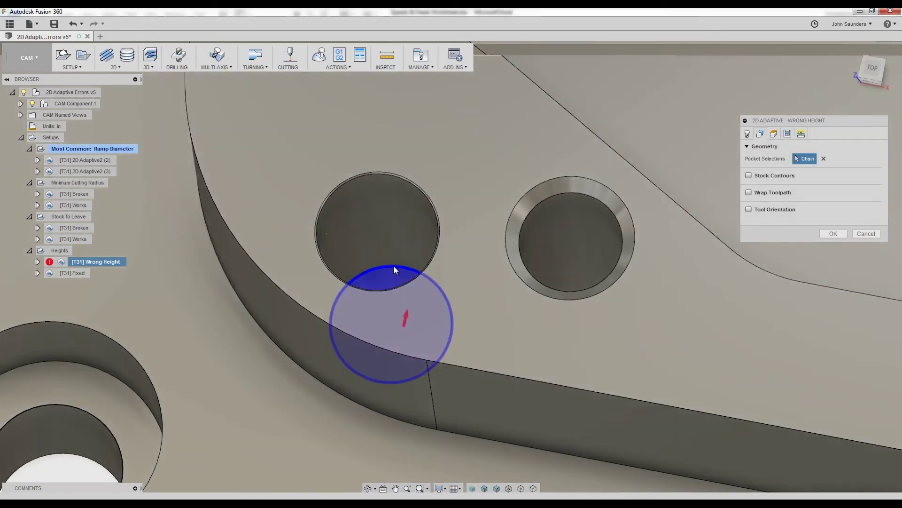
# Step: Apply the new pocket selection to regenerate the Wrong Height toolpath and view it inside the hole from an angle
pyautogui.click(832, 233)
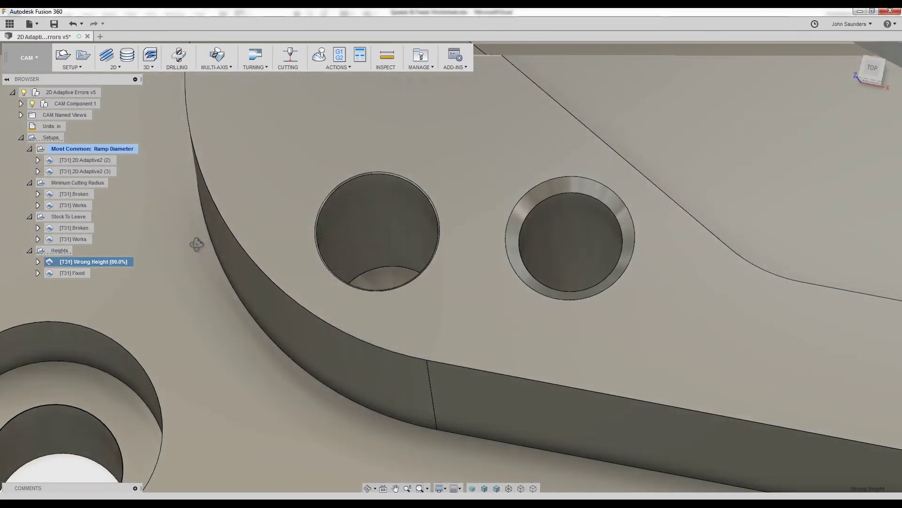
pyautogui.keyDown('shift'); pyautogui.moveTo(196, 244); pyautogui.dragTo(253, 281, button='middle'); pyautogui.keyUp('shift')
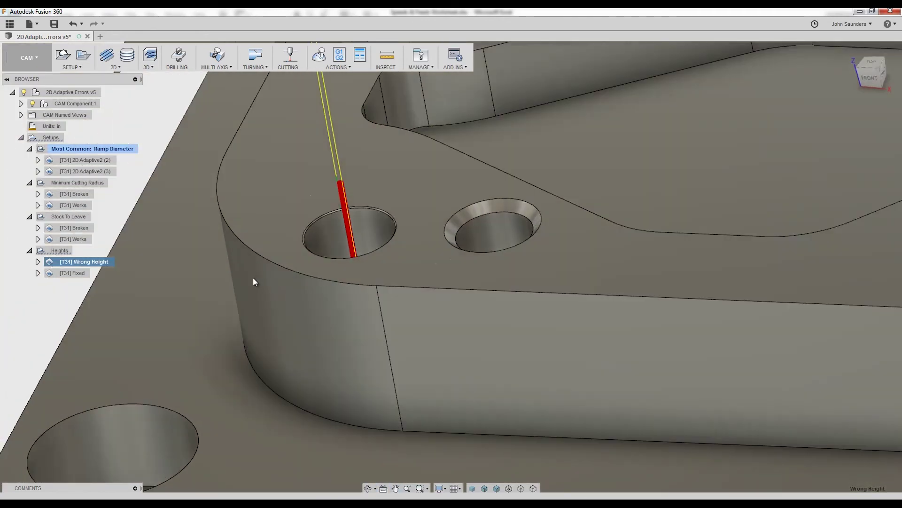
# Step: Review the Wrong Height operation's pocket selection and height settings, then inspect the Heights setup's stock relative to the part
pyautogui.rightClick(83, 262)
pyautogui.click(99, 266)
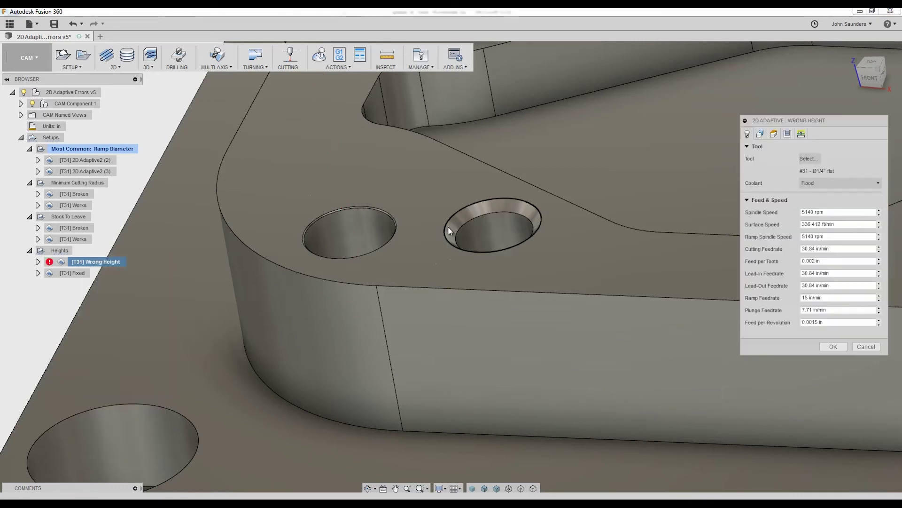
pyautogui.click(760, 133)
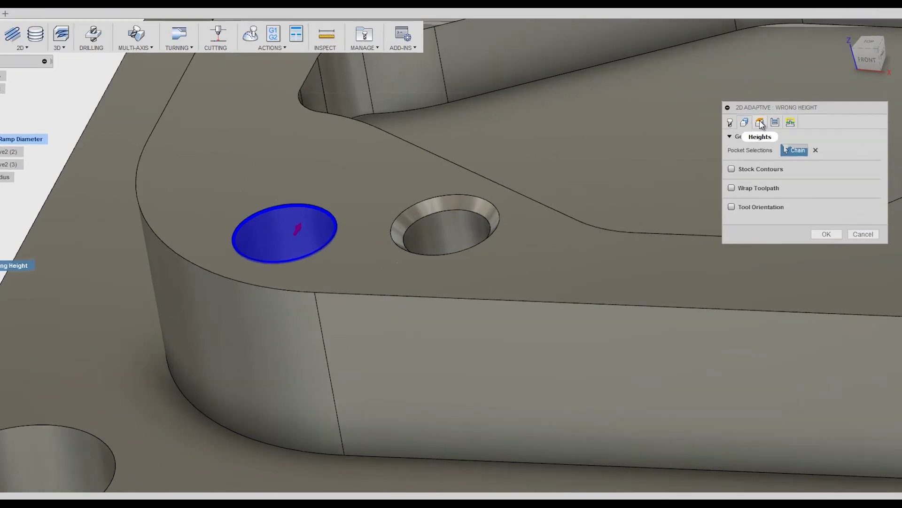
pyautogui.click(773, 134)
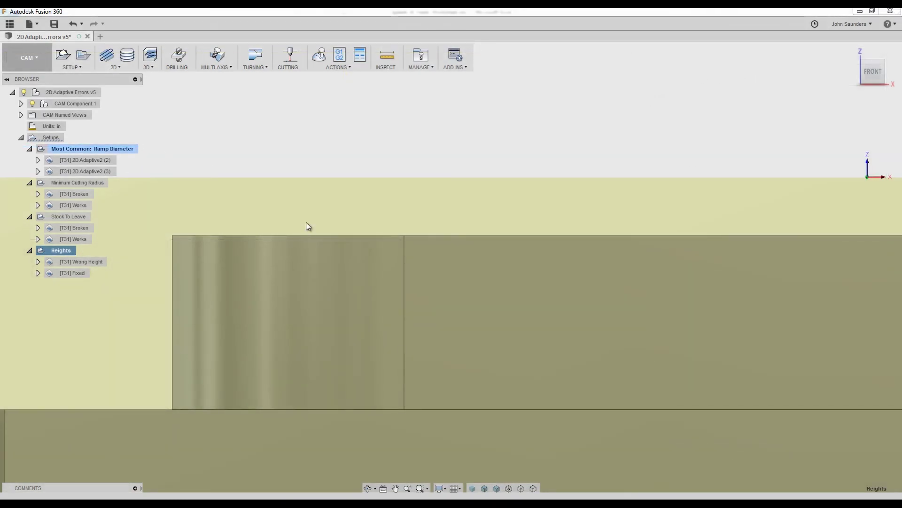
pyautogui.keyDown('shift'); pyautogui.moveTo(269, 190); pyautogui.dragTo(265, 206, button='middle'); pyautogui.keyUp('shift')
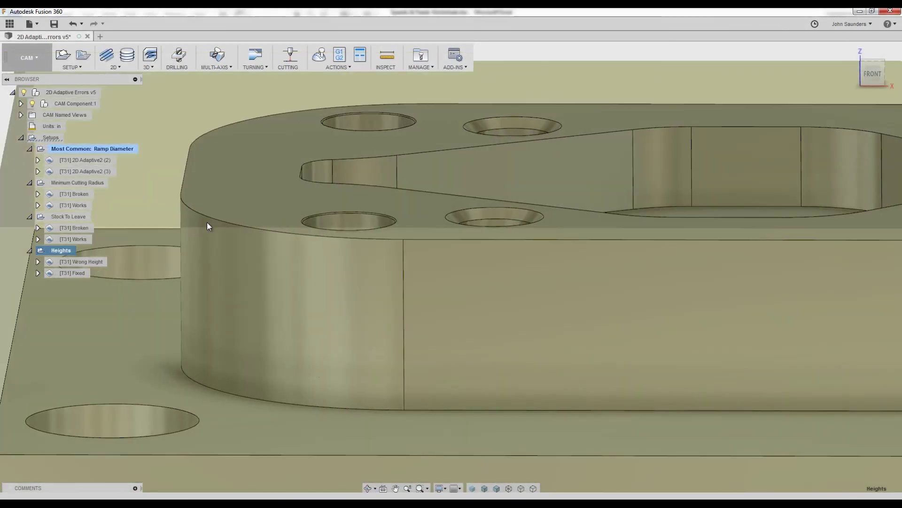
# Step: Reference the top height of the Wrong Height operation from Model top
pyautogui.rightClick(80, 266)
pyautogui.click(94, 271)
pyautogui.click(775, 135)
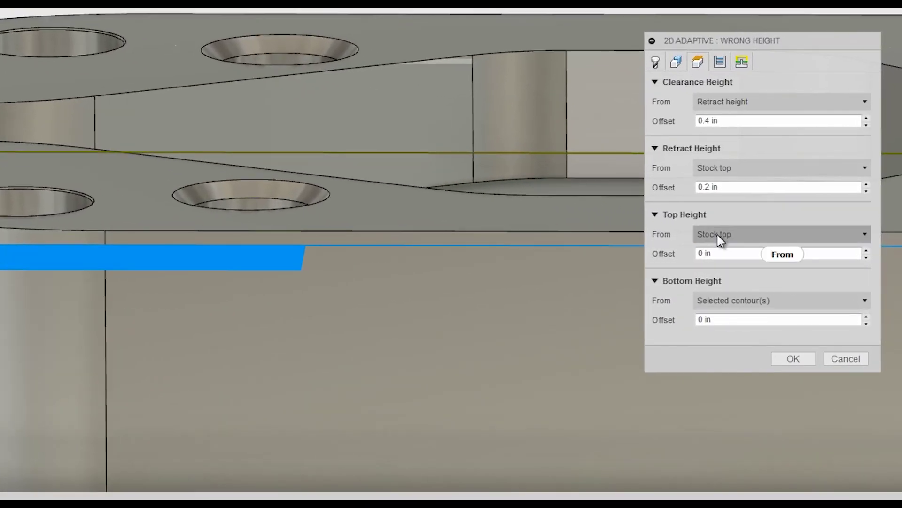
pyautogui.click(717, 234)
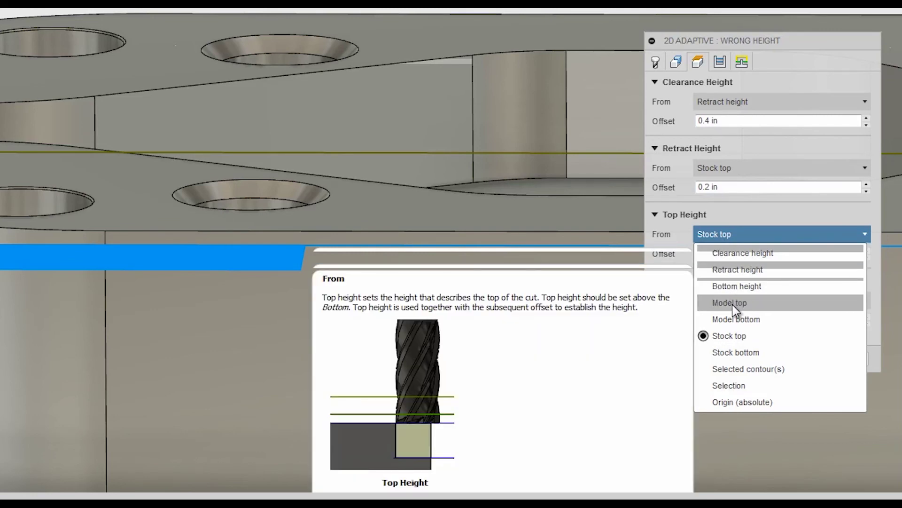
pyautogui.click(733, 303)
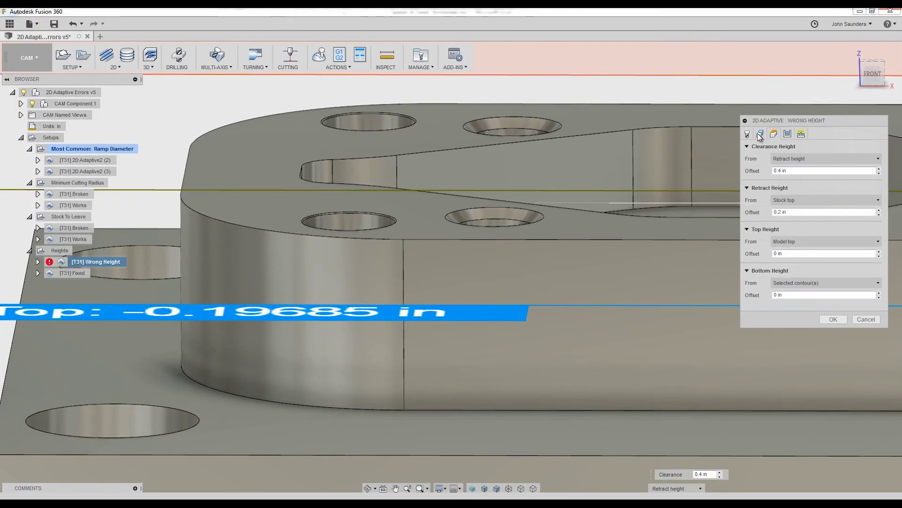
# Step: Reference the bottom height from a Selection, pick the small hole's bottom edge, and regenerate the Wrong Height toolpath
pyautogui.click(677, 62)
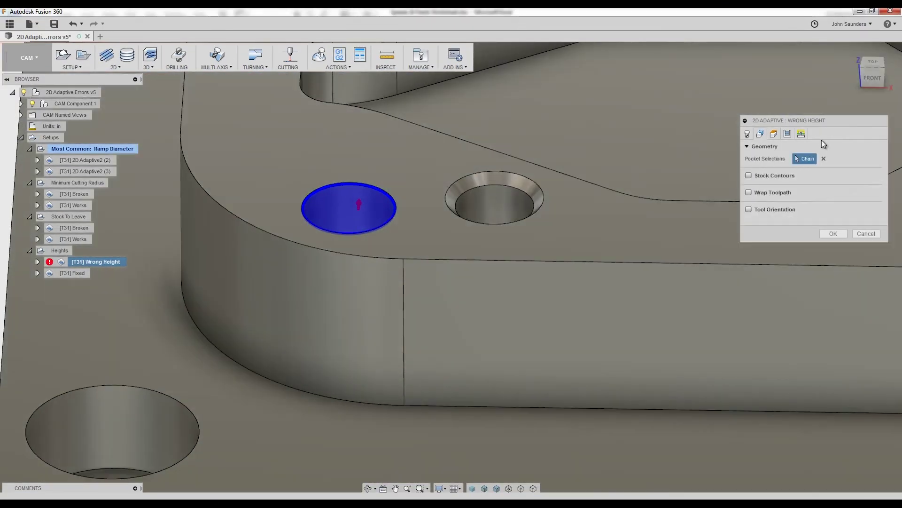
pyautogui.click(773, 133)
pyautogui.click(792, 283)
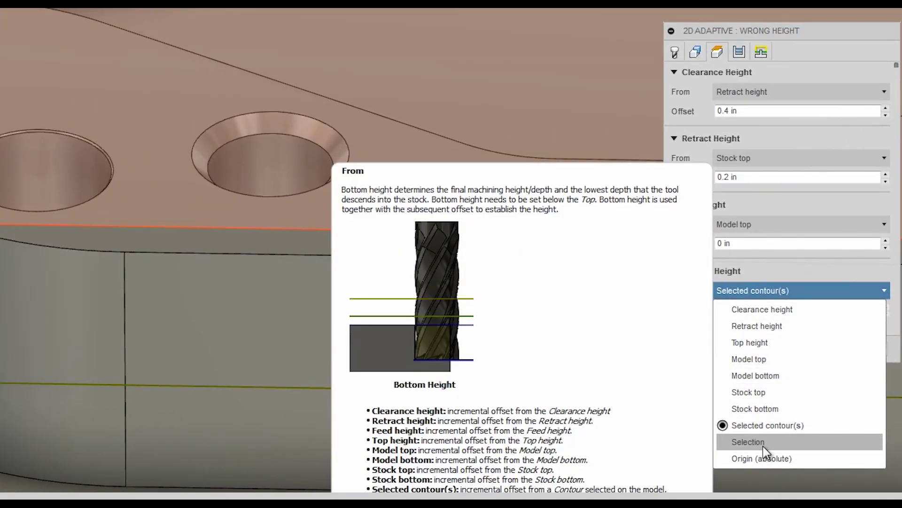
pyautogui.click(763, 446)
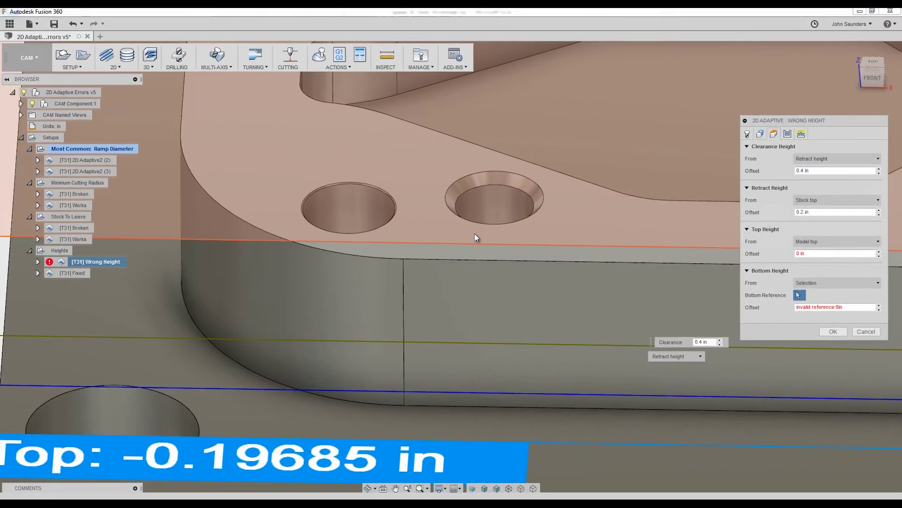
pyautogui.keyDown('shift'); pyautogui.moveTo(237, 215); pyautogui.dragTo(260, 231, button='middle'); pyautogui.keyUp('shift')
pyautogui.keyDown('shift'); pyautogui.moveTo(489, 246); pyautogui.dragTo(429, 266, button='middle'); pyautogui.keyUp('shift')
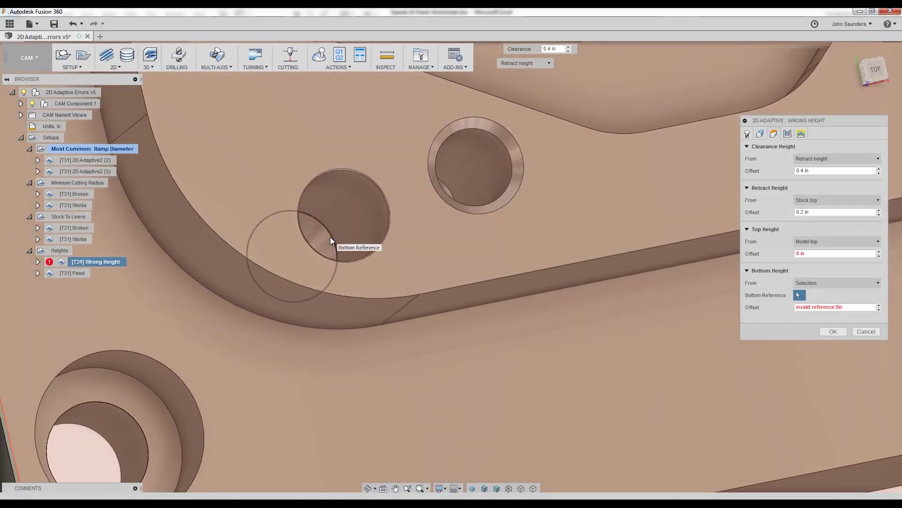
pyautogui.click(331, 238)
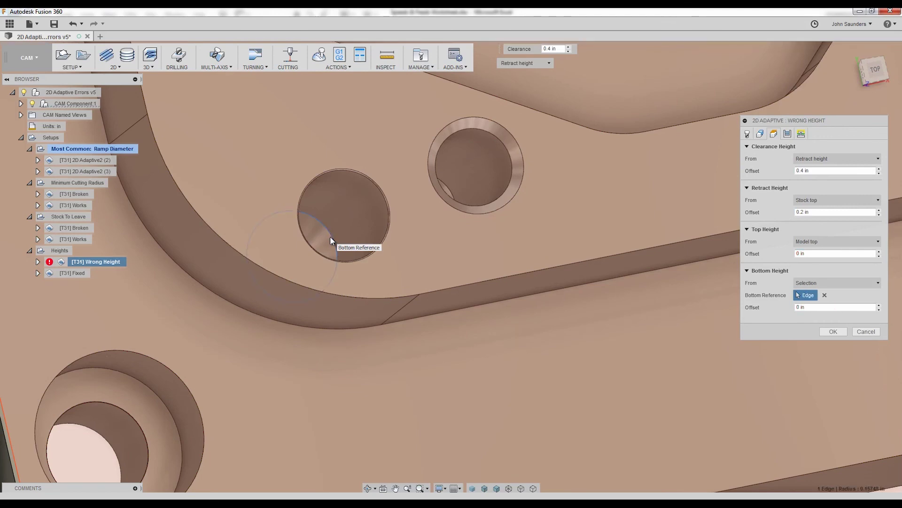
pyautogui.click(833, 331)
# Step: Examine the regenerated Wrong Height toolpath at the hole in the front view and from an angle
pyautogui.scroll(-3, 369, 193)
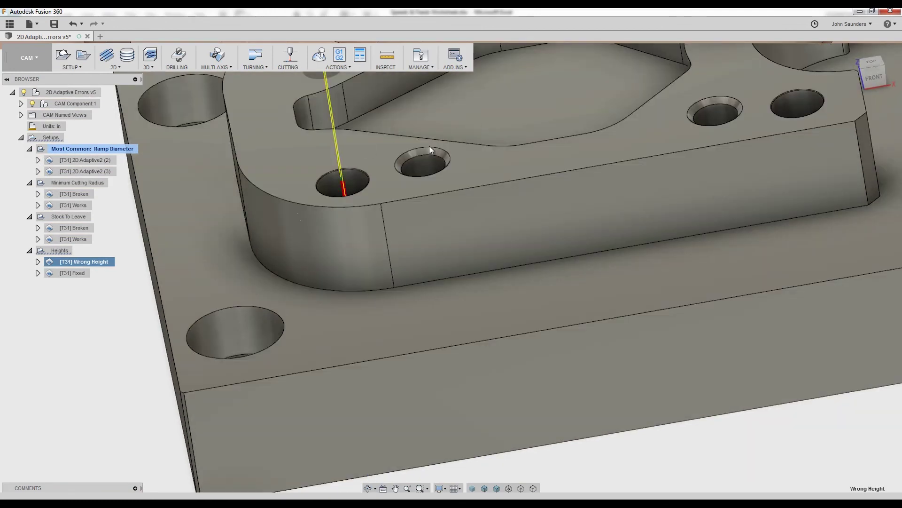
pyautogui.click(872, 77)
pyautogui.scroll(10, 350, 174)
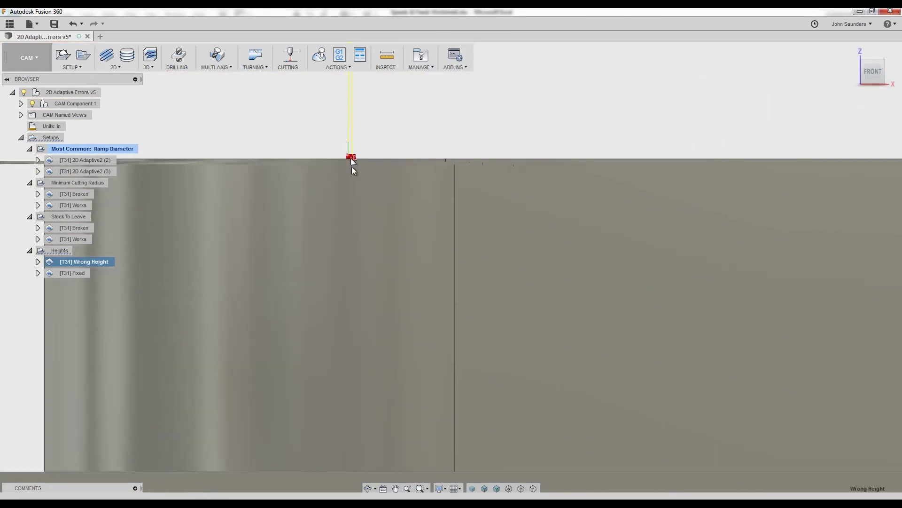
pyautogui.keyDown('shift'); pyautogui.moveTo(351, 166); pyautogui.dragTo(423, 278, button='middle'); pyautogui.keyUp('shift')
pyautogui.scroll(-3, 354, 177)
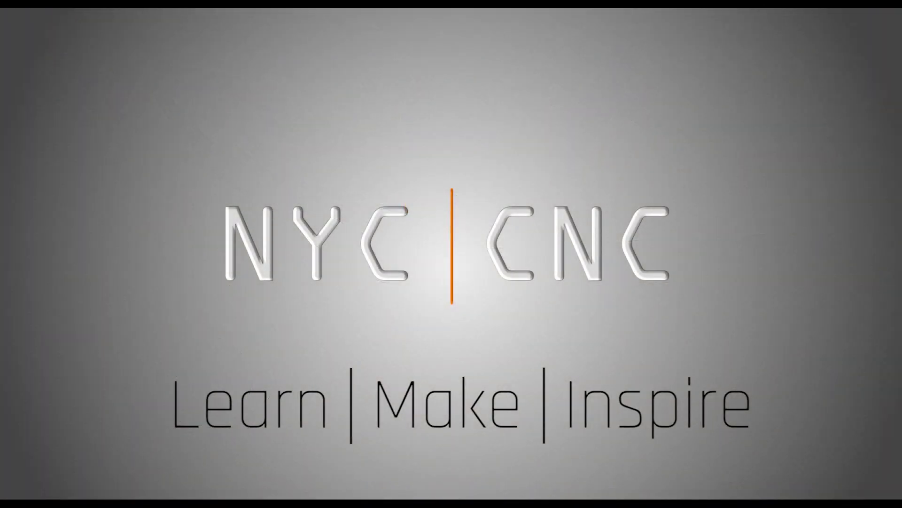